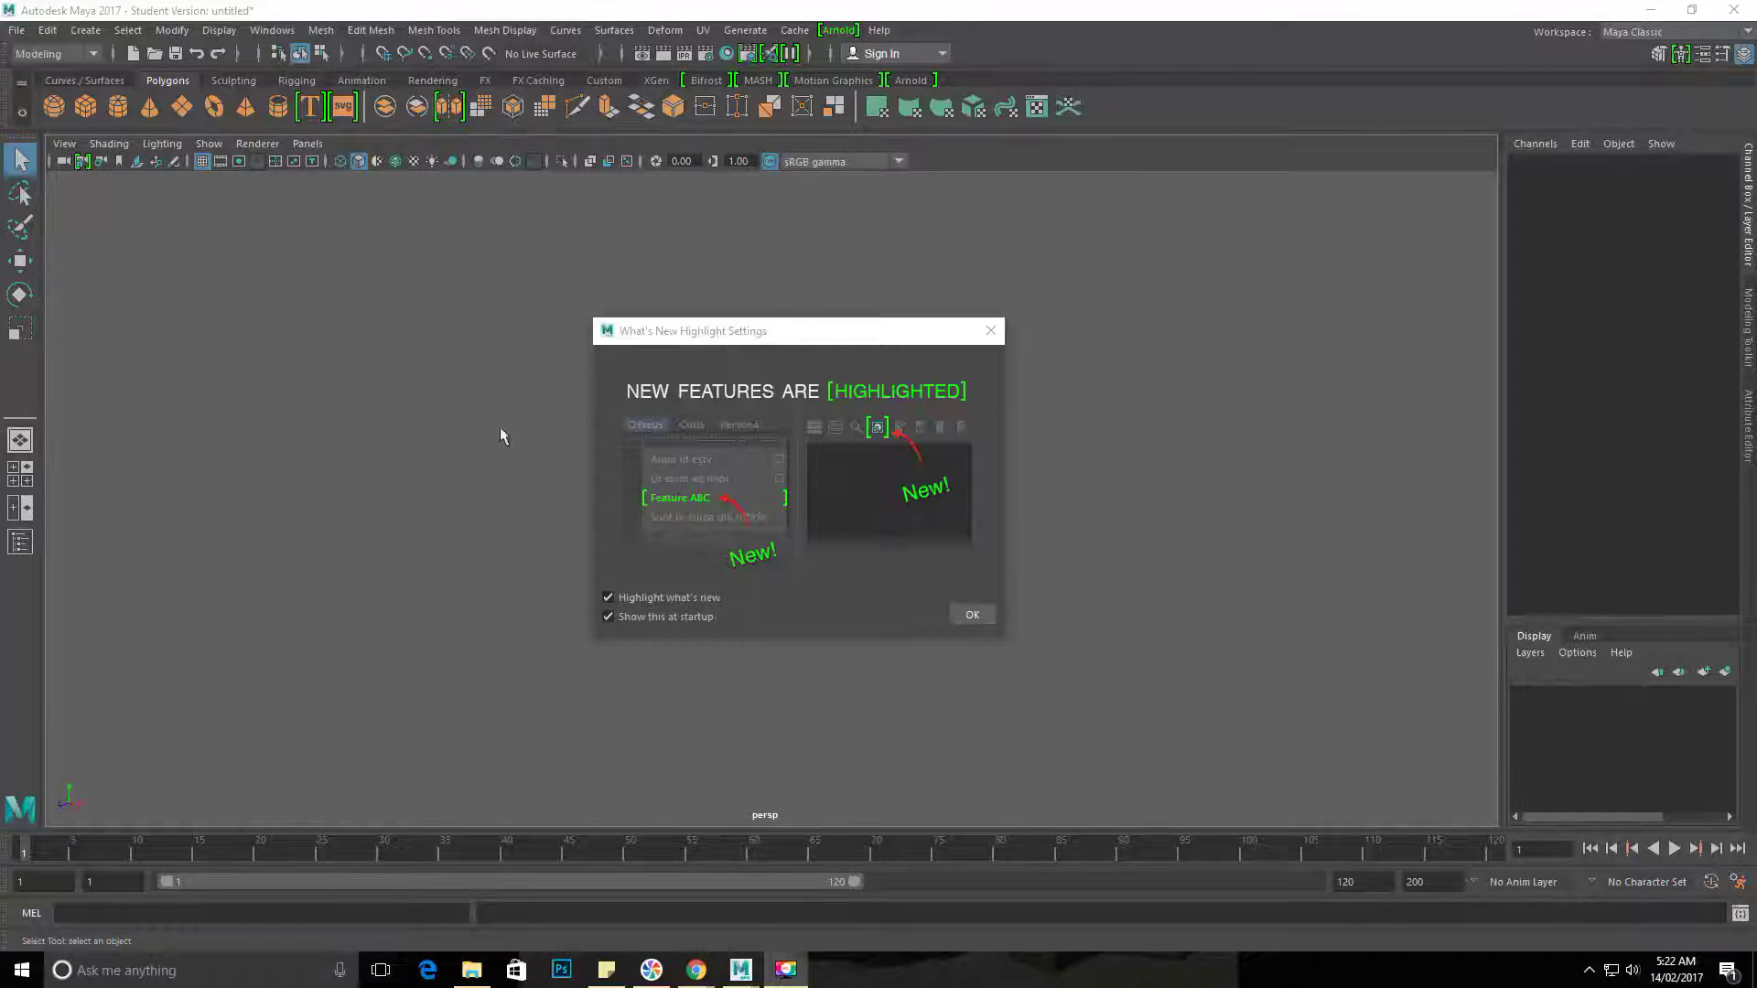
Step: Disable 'Show this at startup' but keep 'Highlight what's new' on in the What's New Highlight Settings
left_click_drag(789, 330, 764, 268)
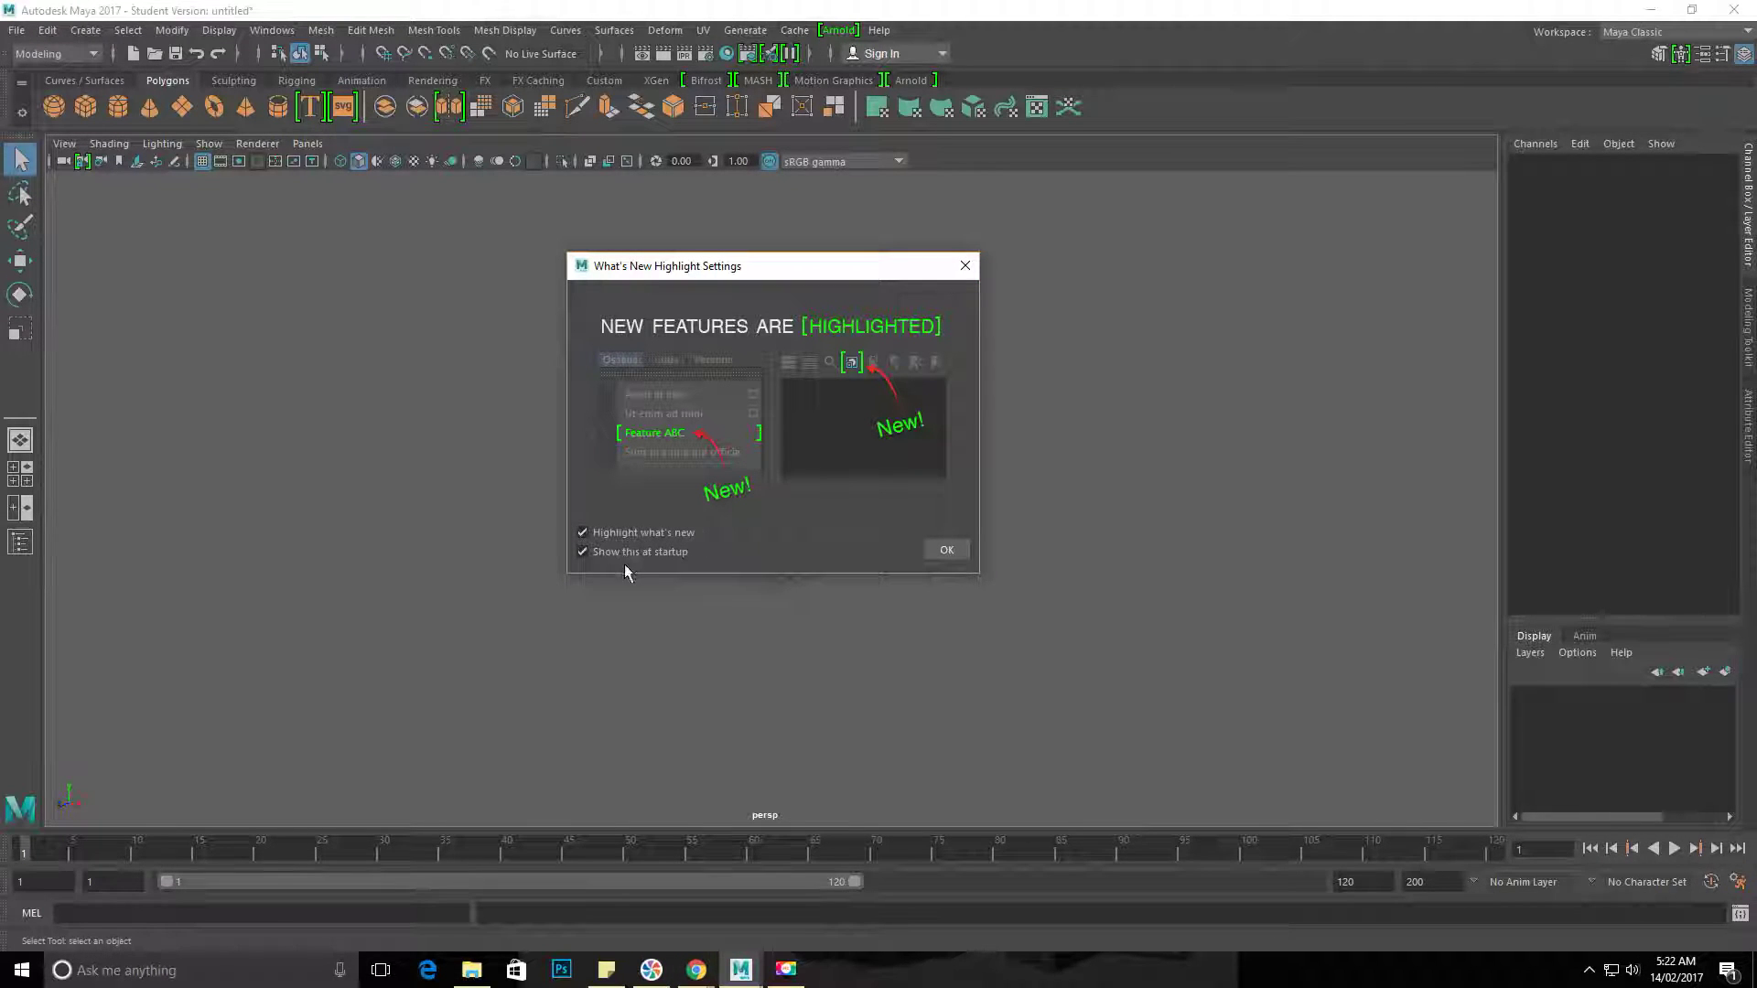
left_click(673, 552)
left_click(672, 535)
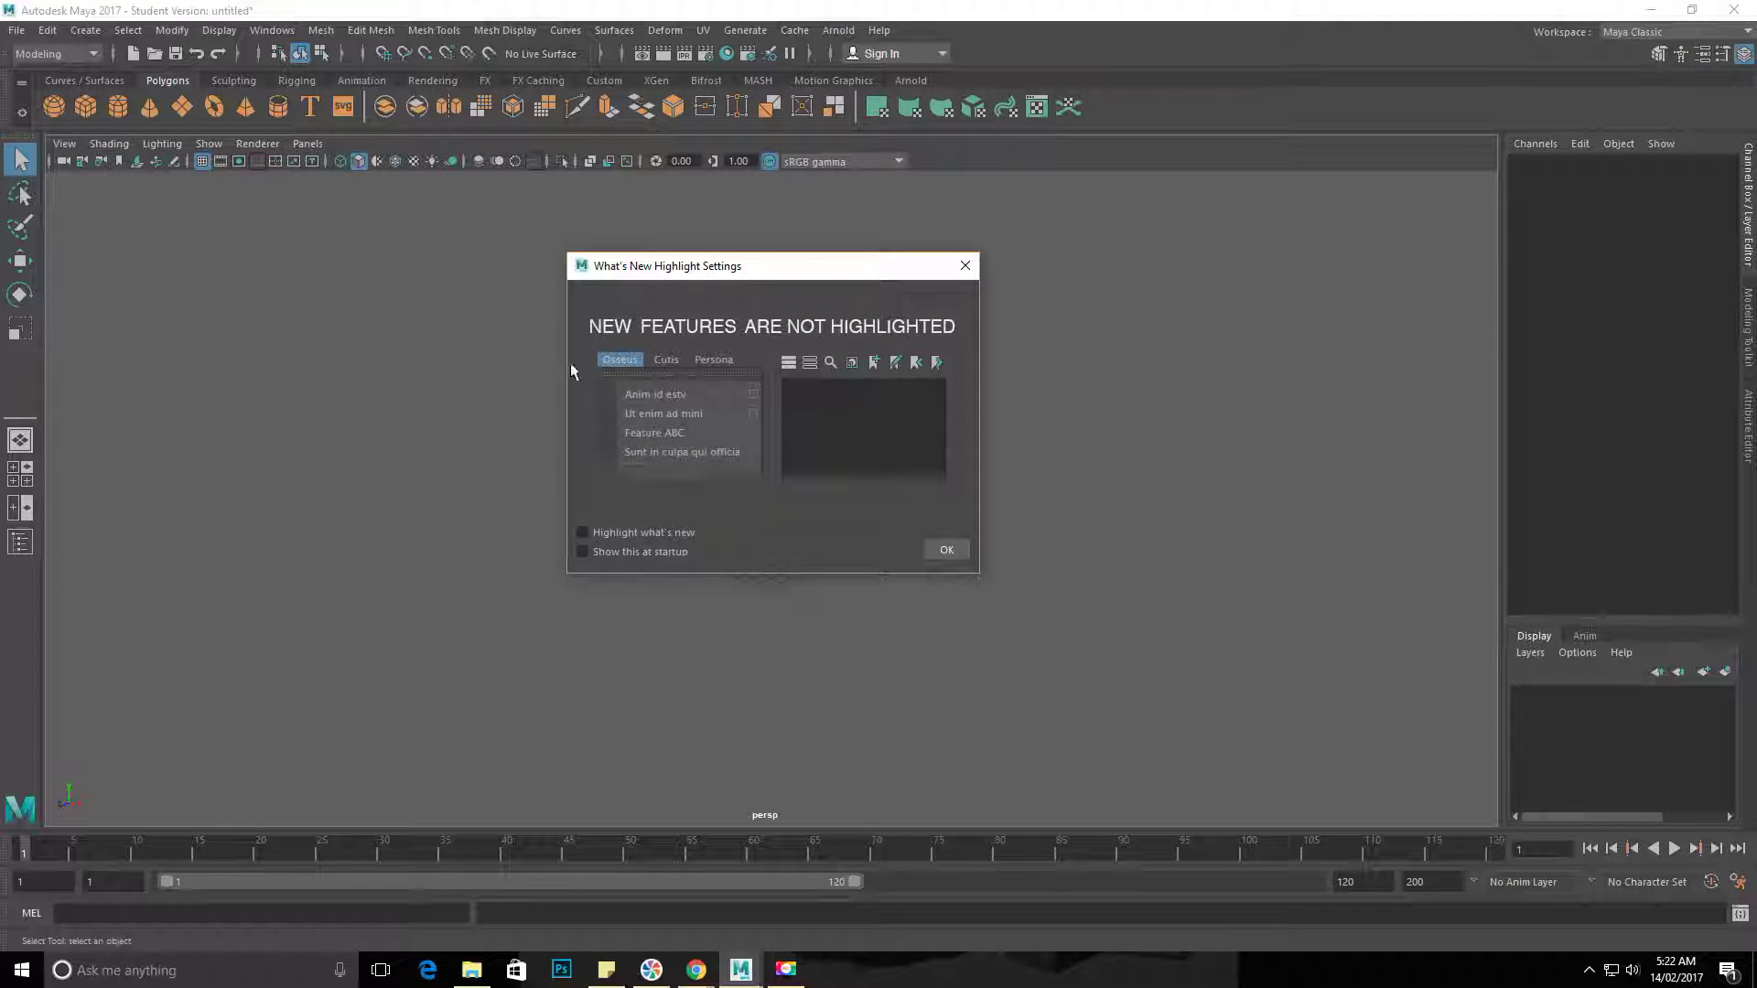
left_click(646, 534)
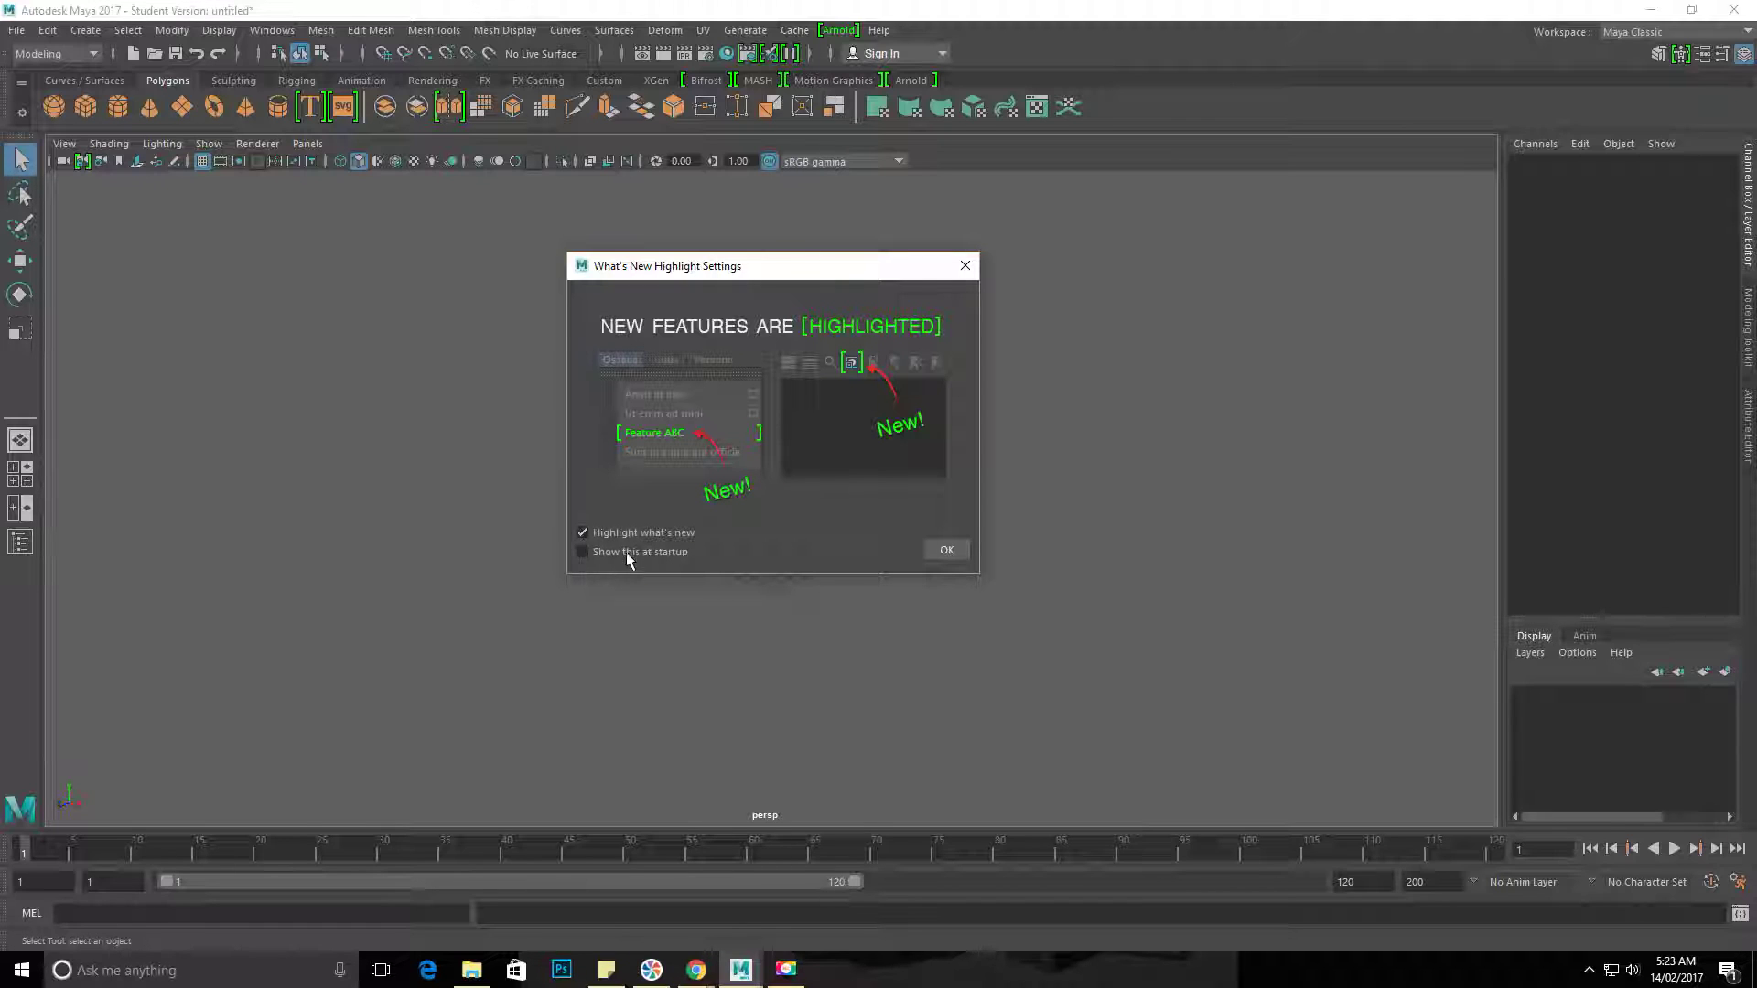
left_click(939, 548)
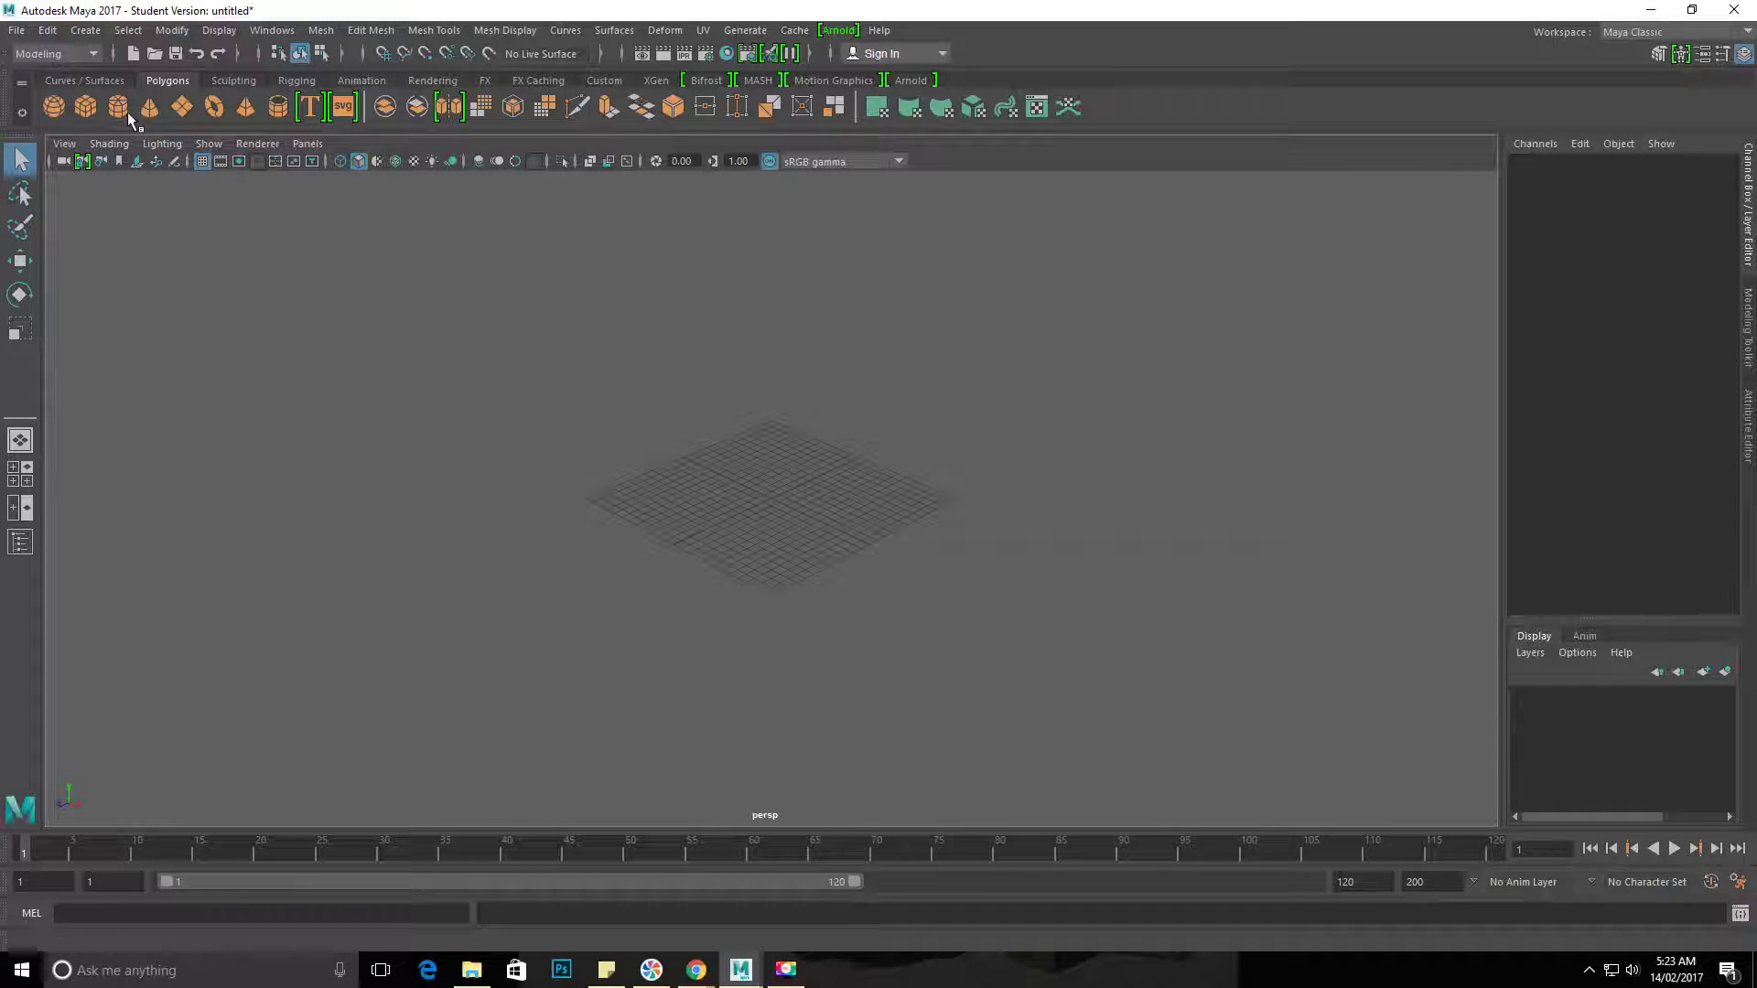
Step: Browse the shelf tabs, then add pCube1 from the Polygons shelf at the grid centre
left_click(117, 81)
left_click(168, 81)
left_click(233, 81)
left_click(296, 81)
left_click(361, 81)
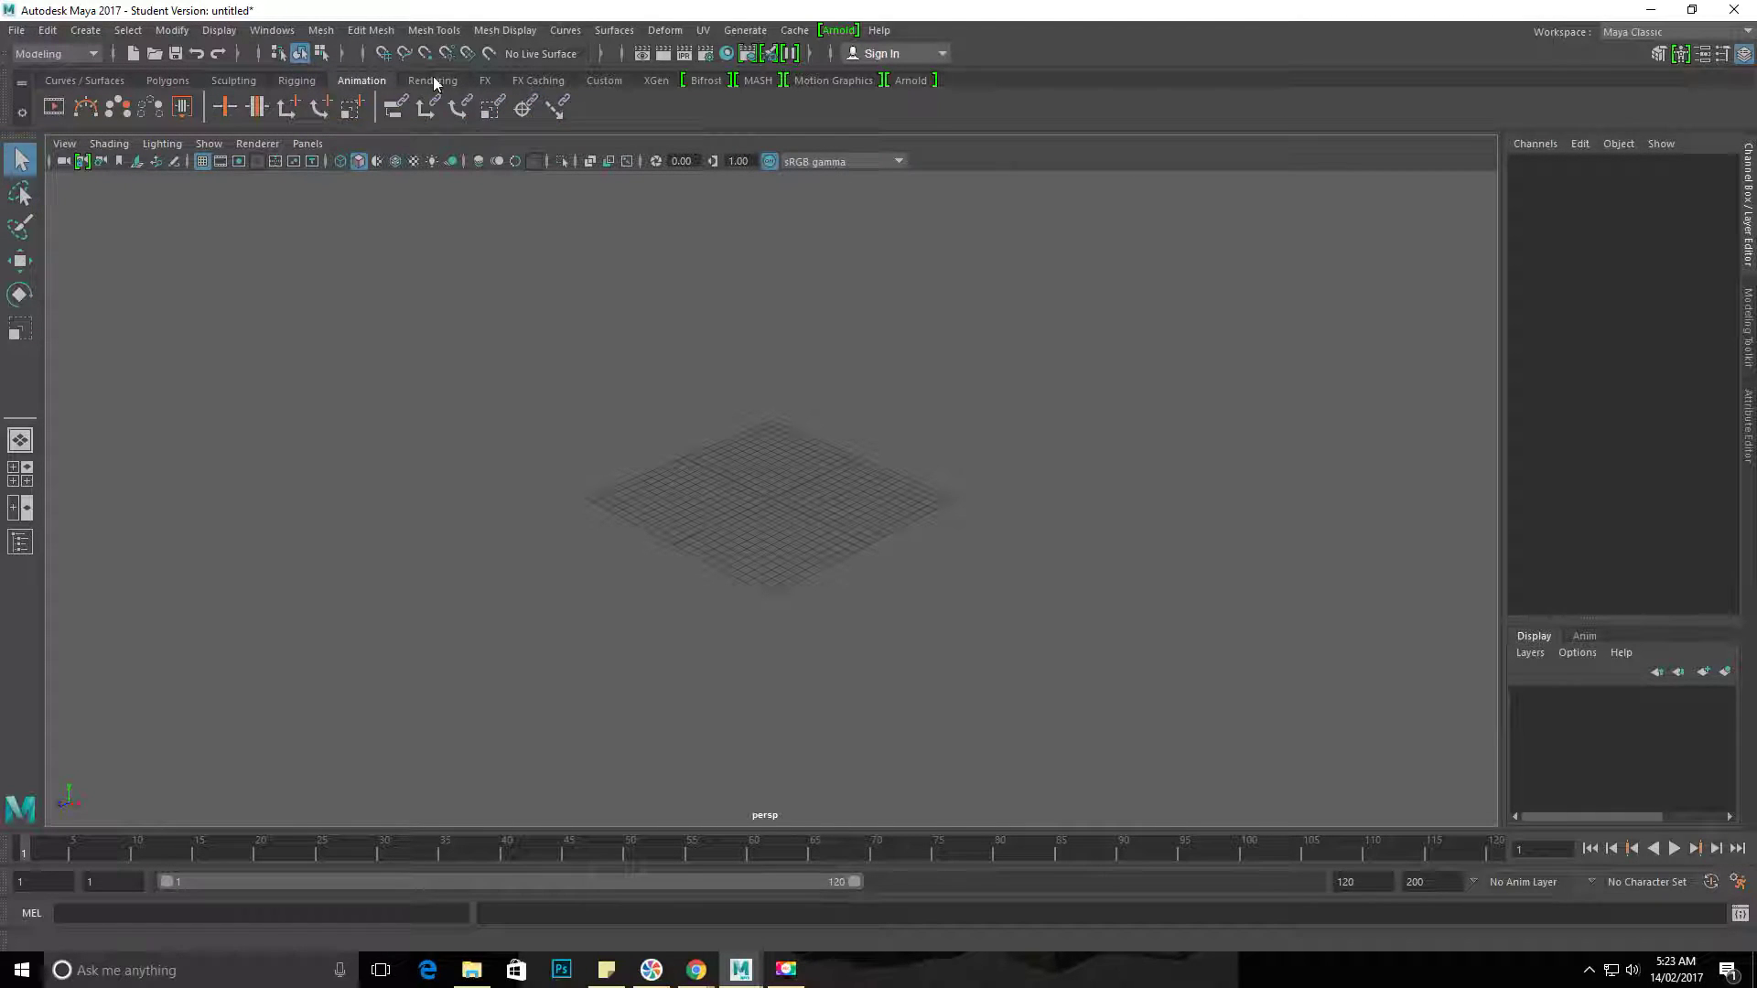
left_click(432, 80)
left_click(165, 81)
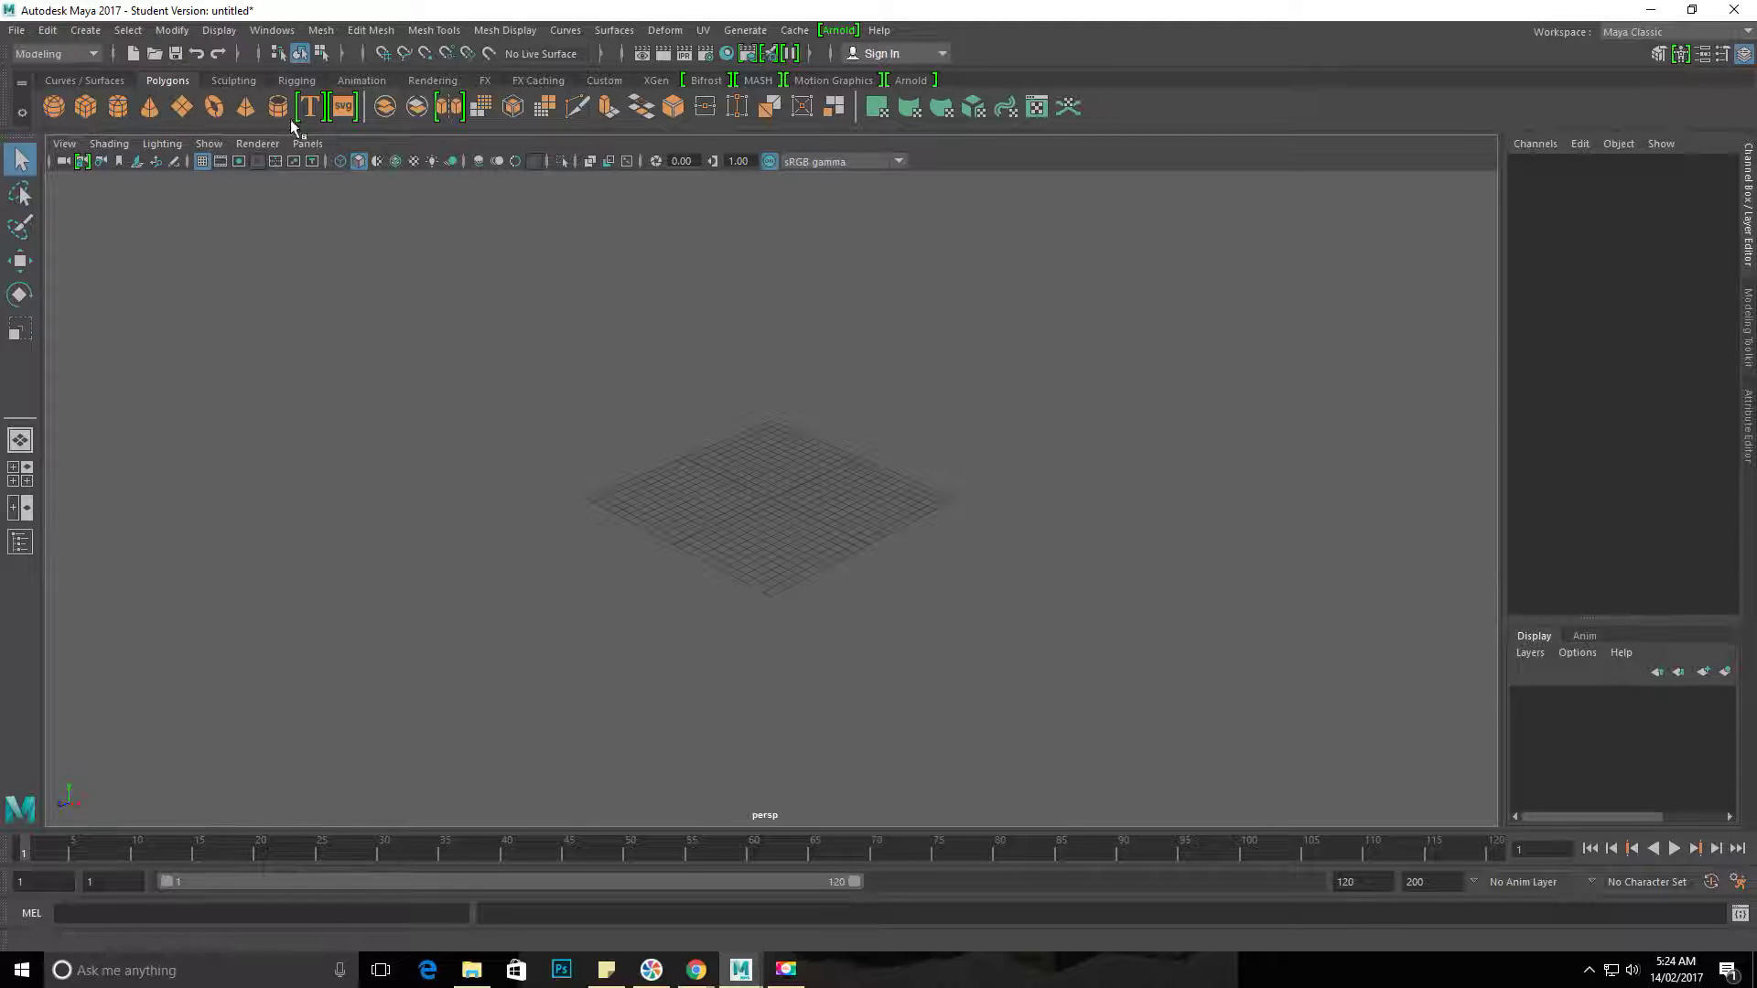
left_click(86, 108)
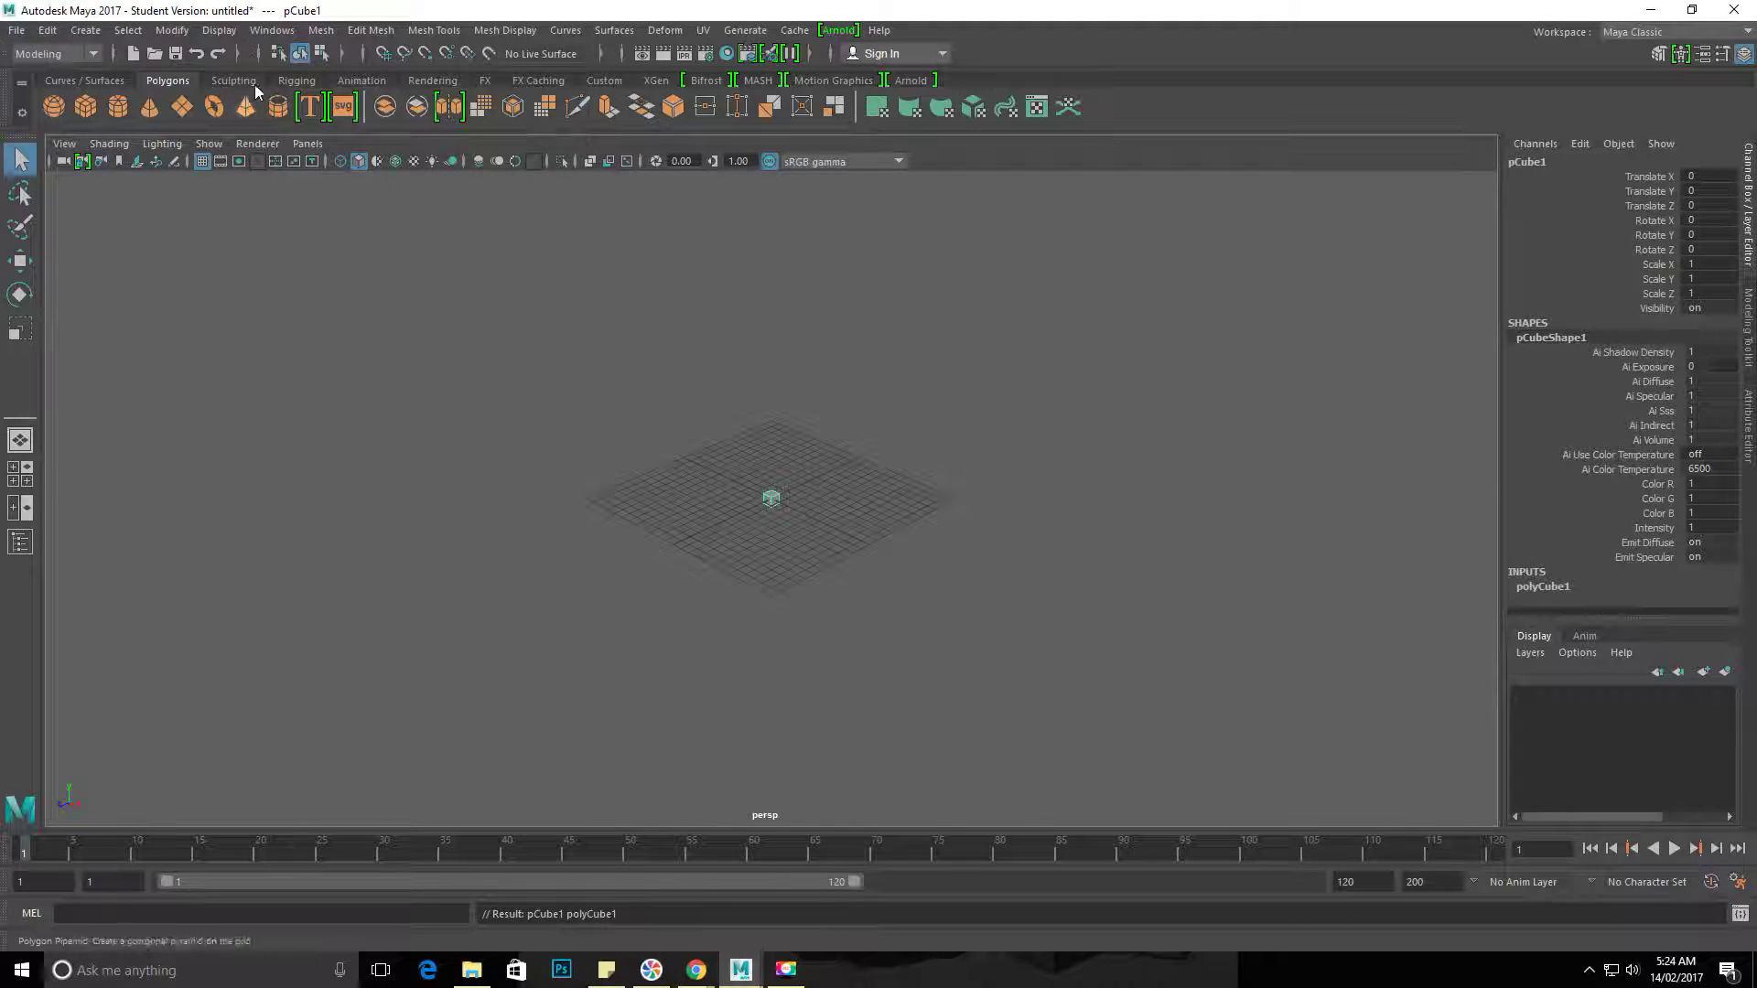
left_click(83, 31)
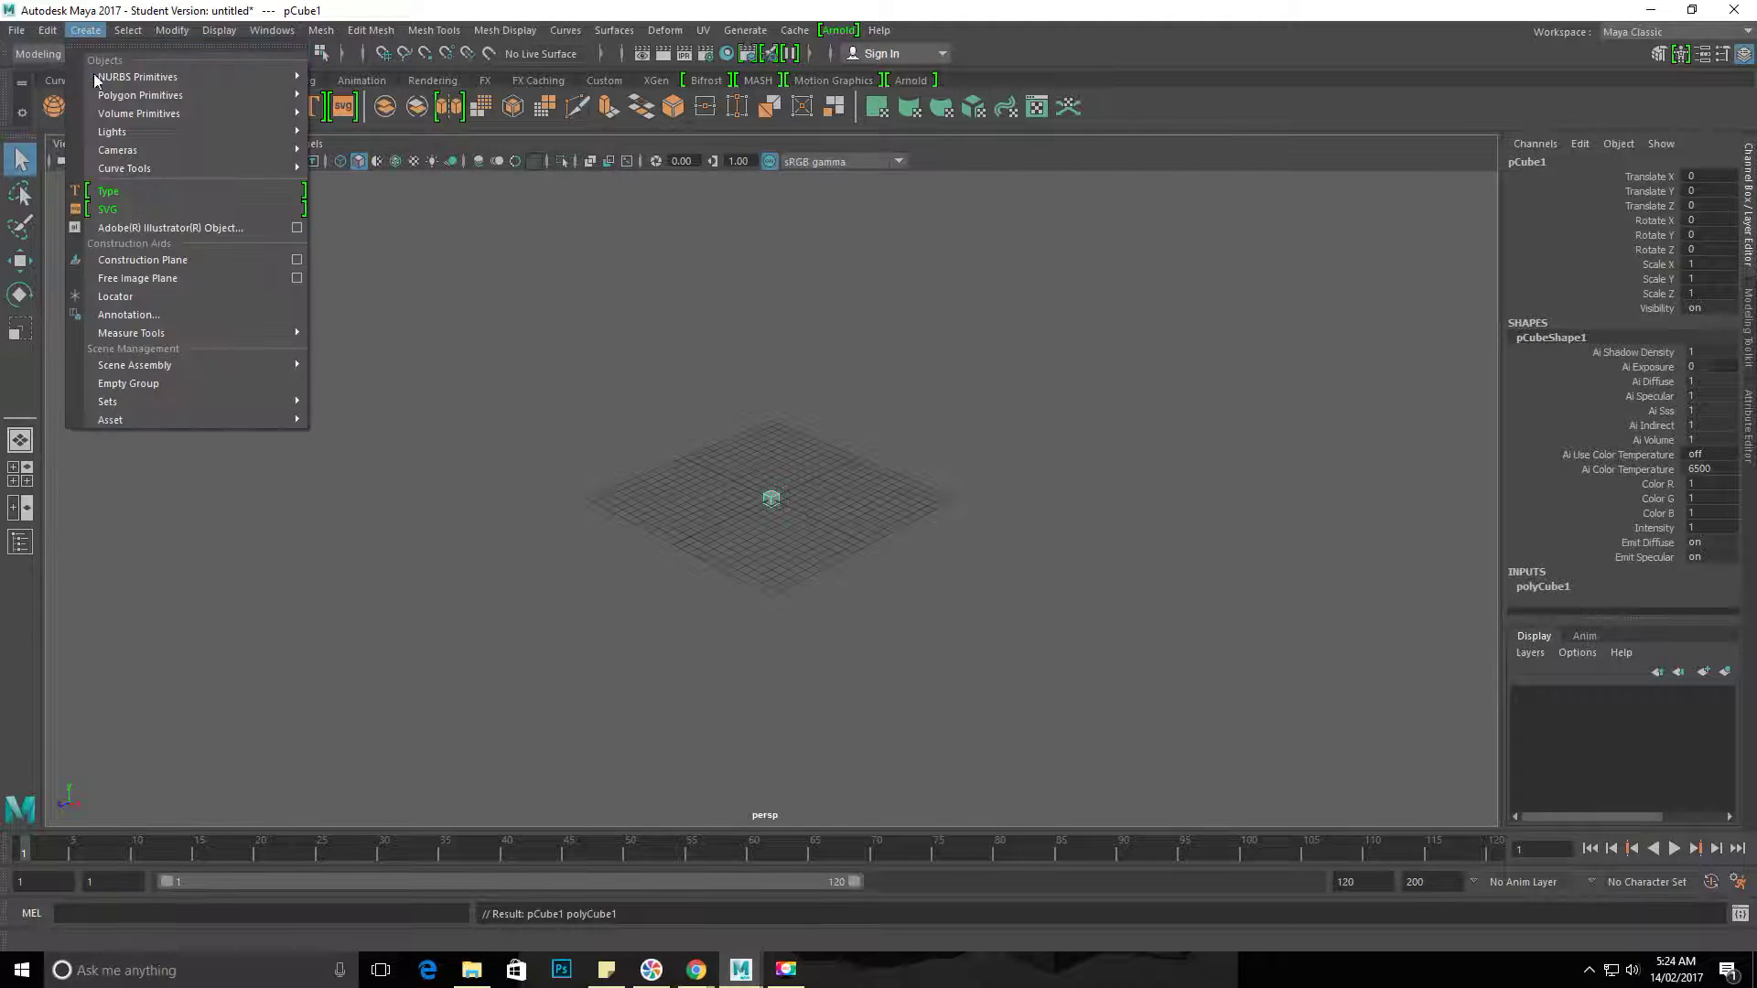
mouse_move(145, 97)
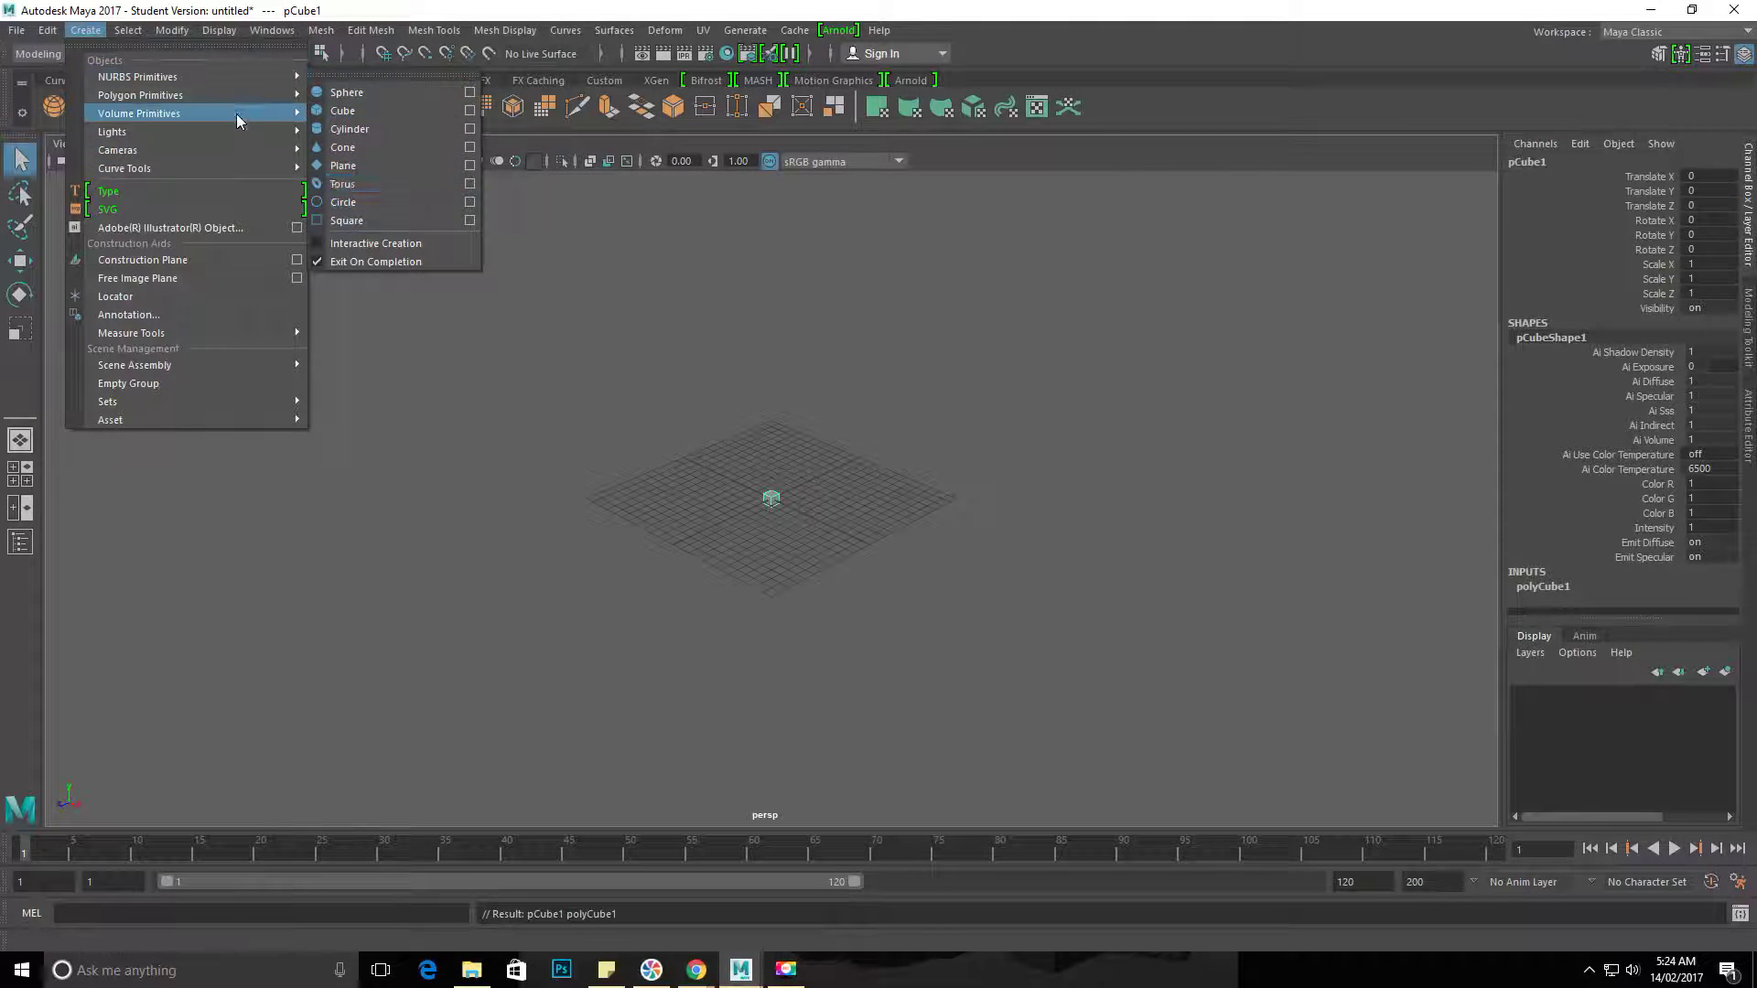
mouse_move(238, 97)
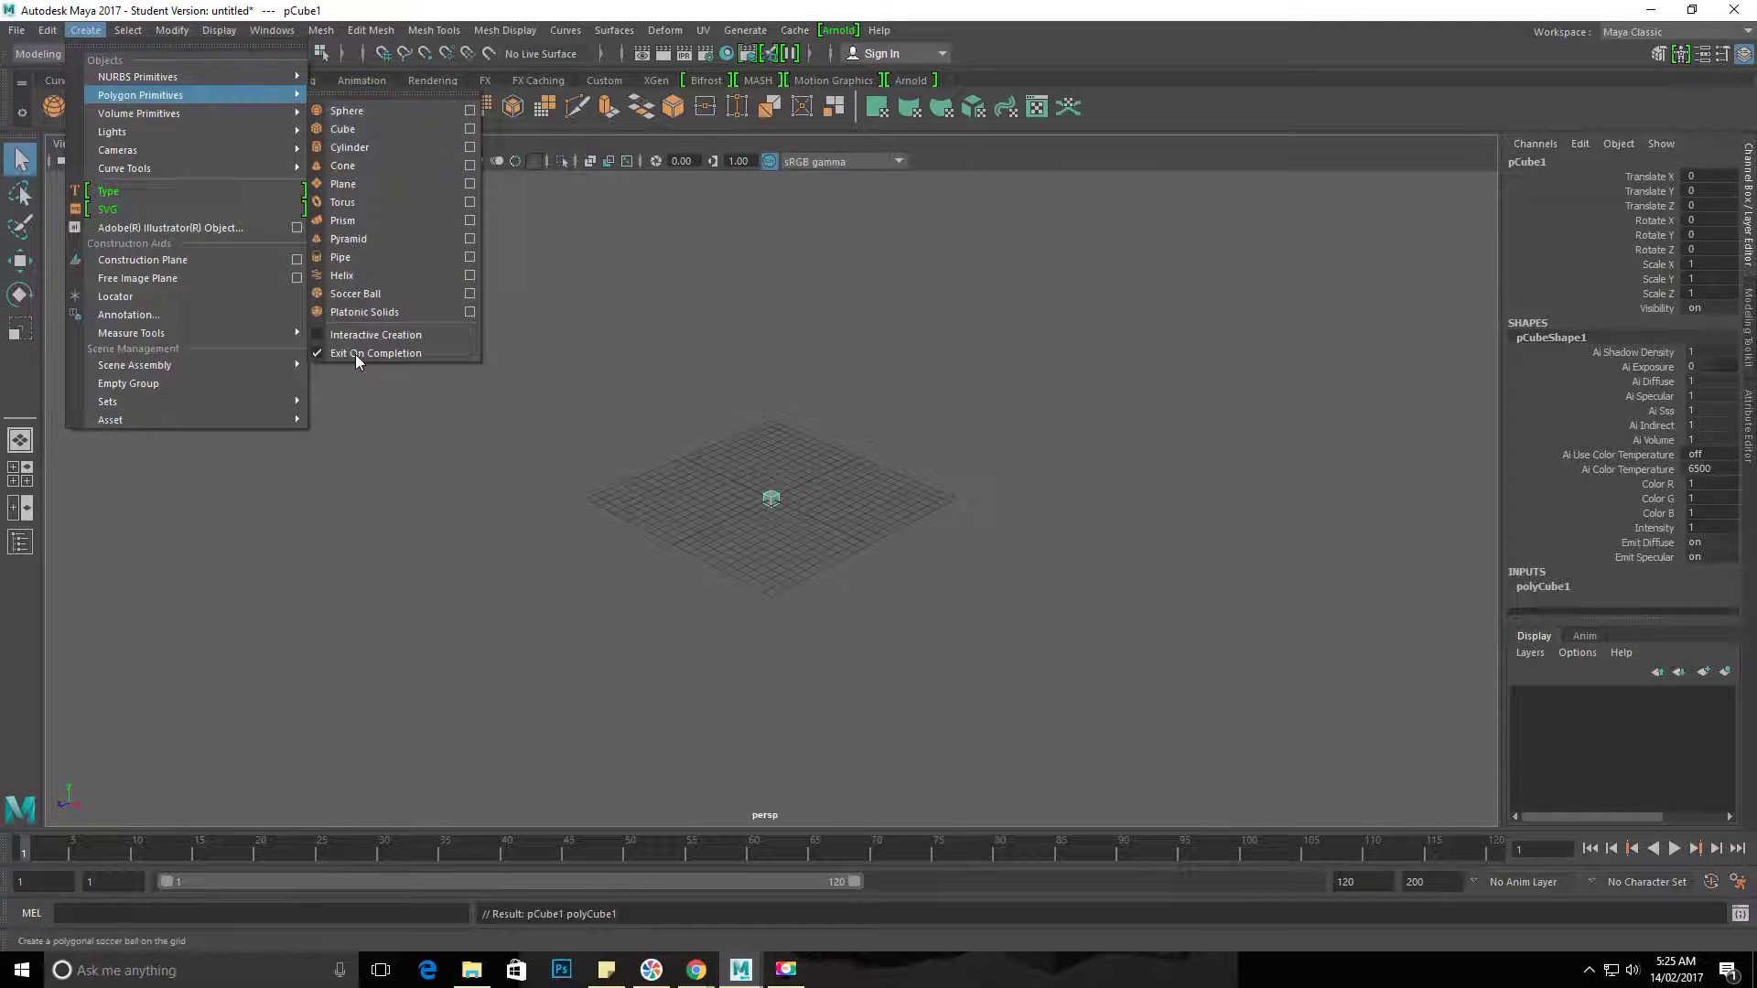
key("Escape")
key("Escape")
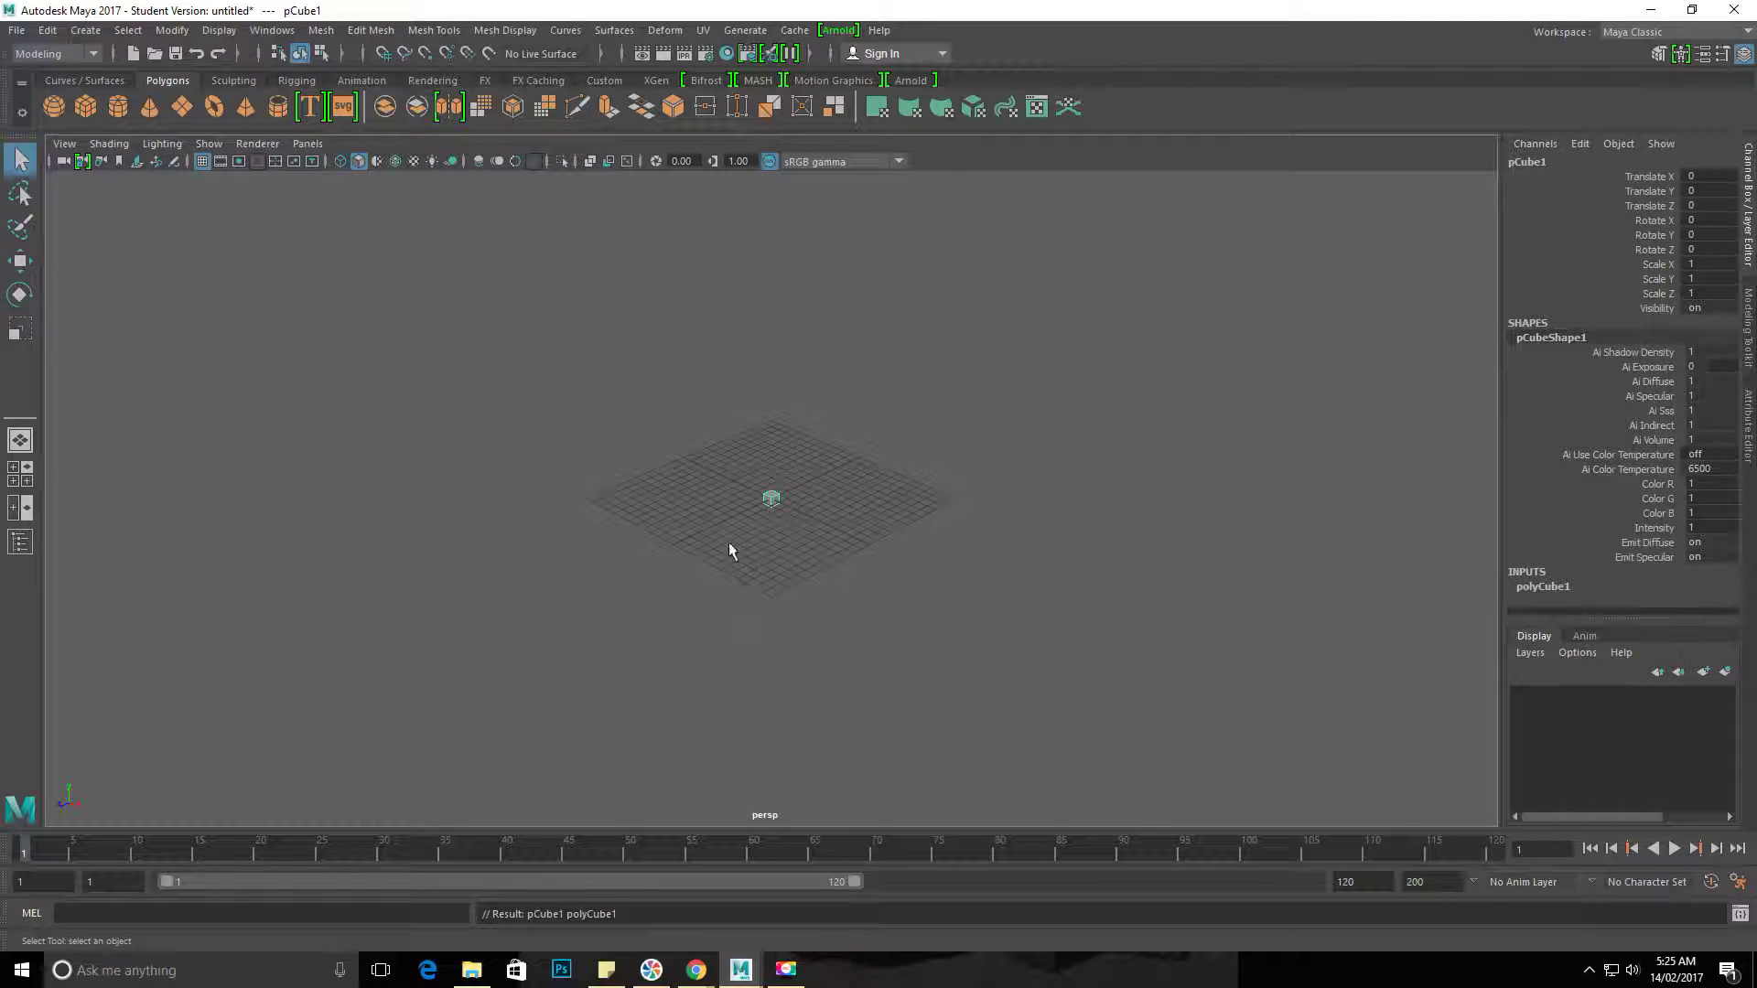
Step: Find Notepad by searching 'note', write Alt-key rotate/pan/zoom notes, and return to Maya
left_click(66, 977)
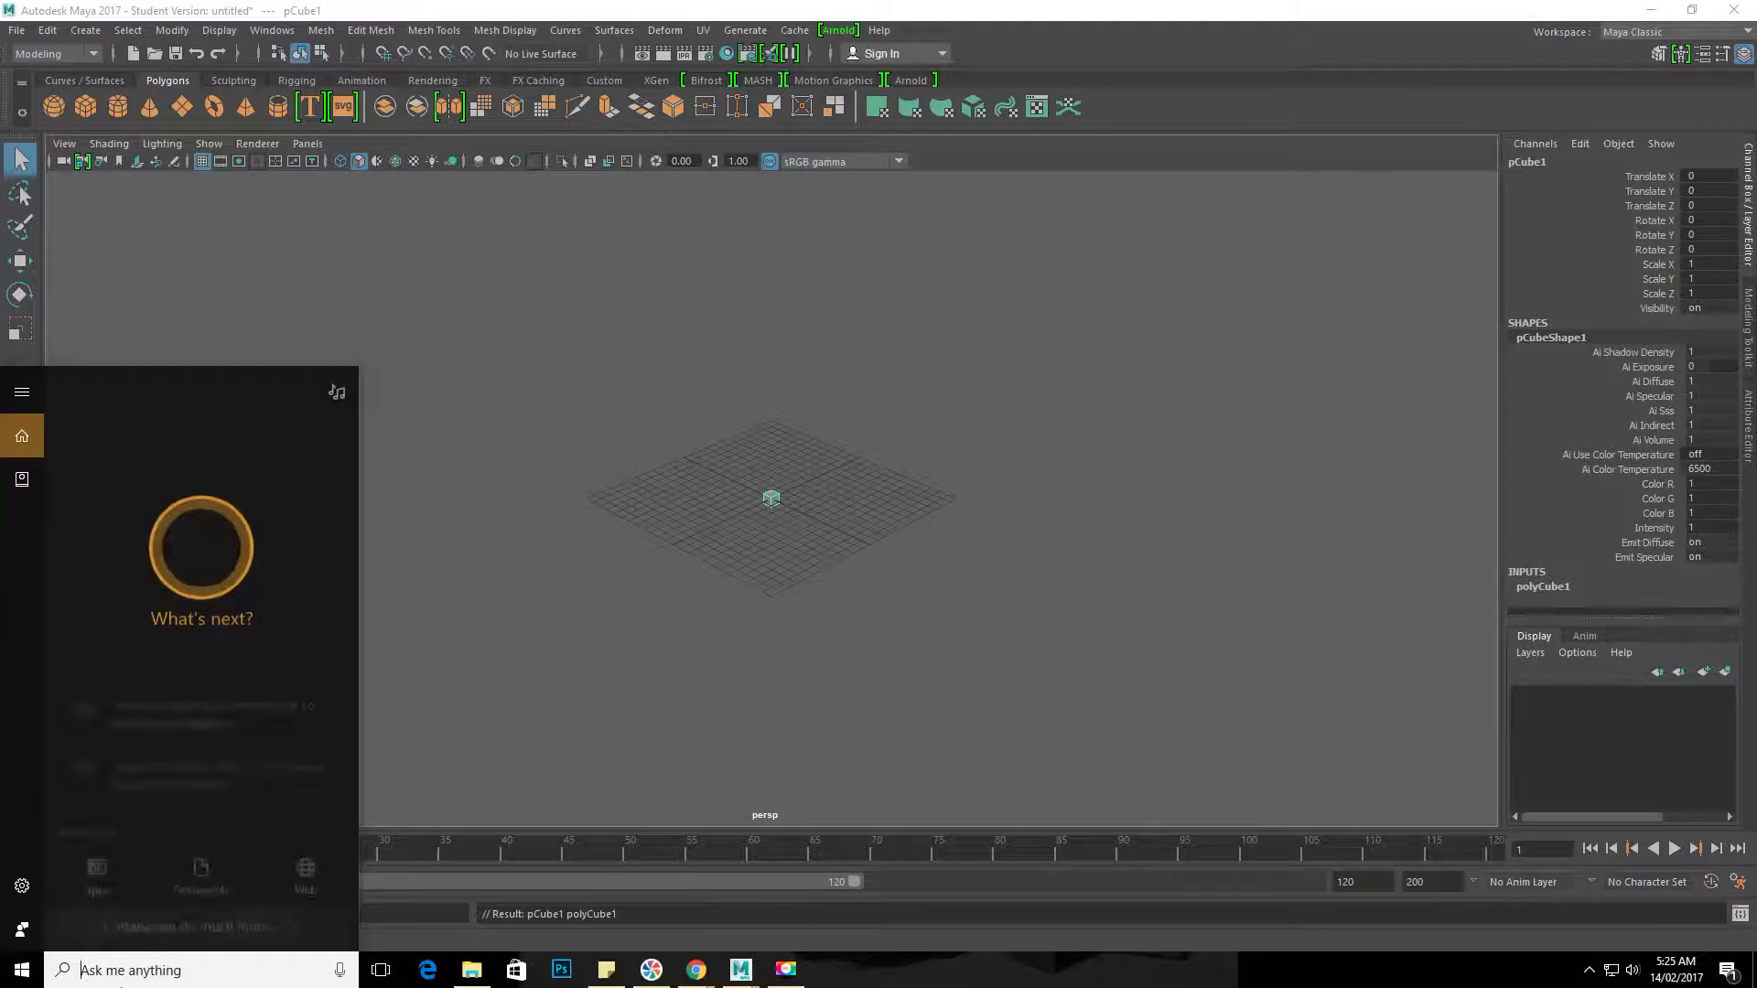
type("note")
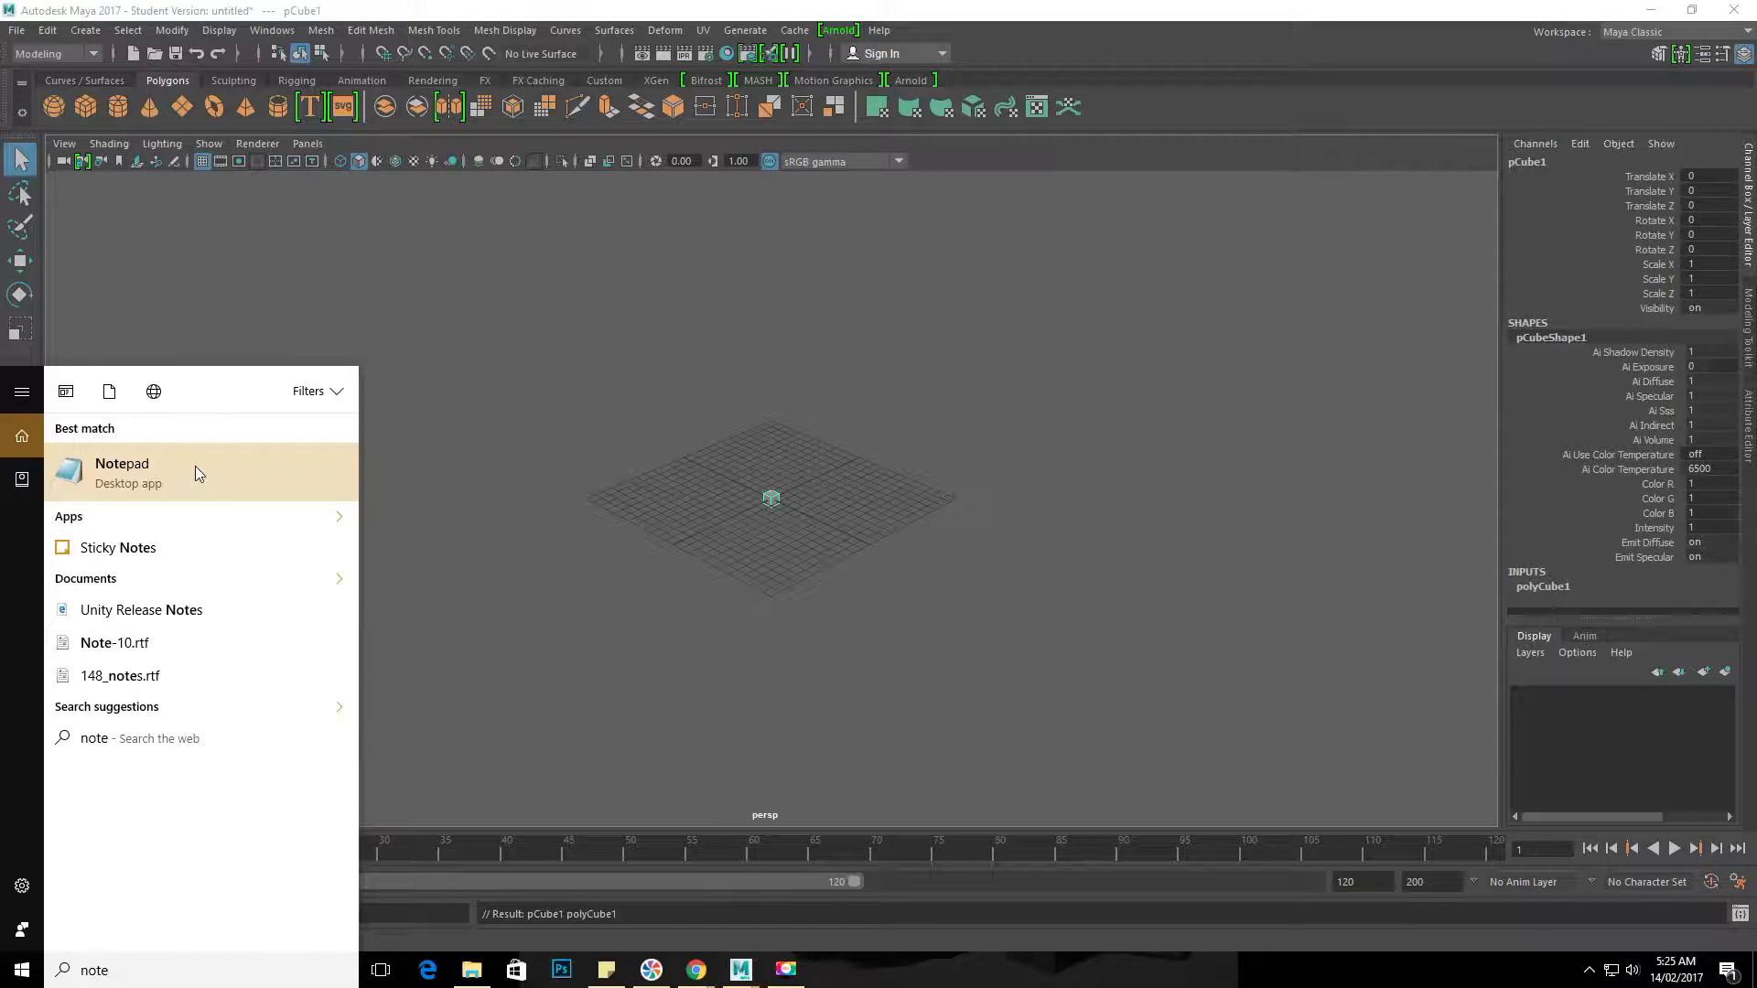
left_click(198, 473)
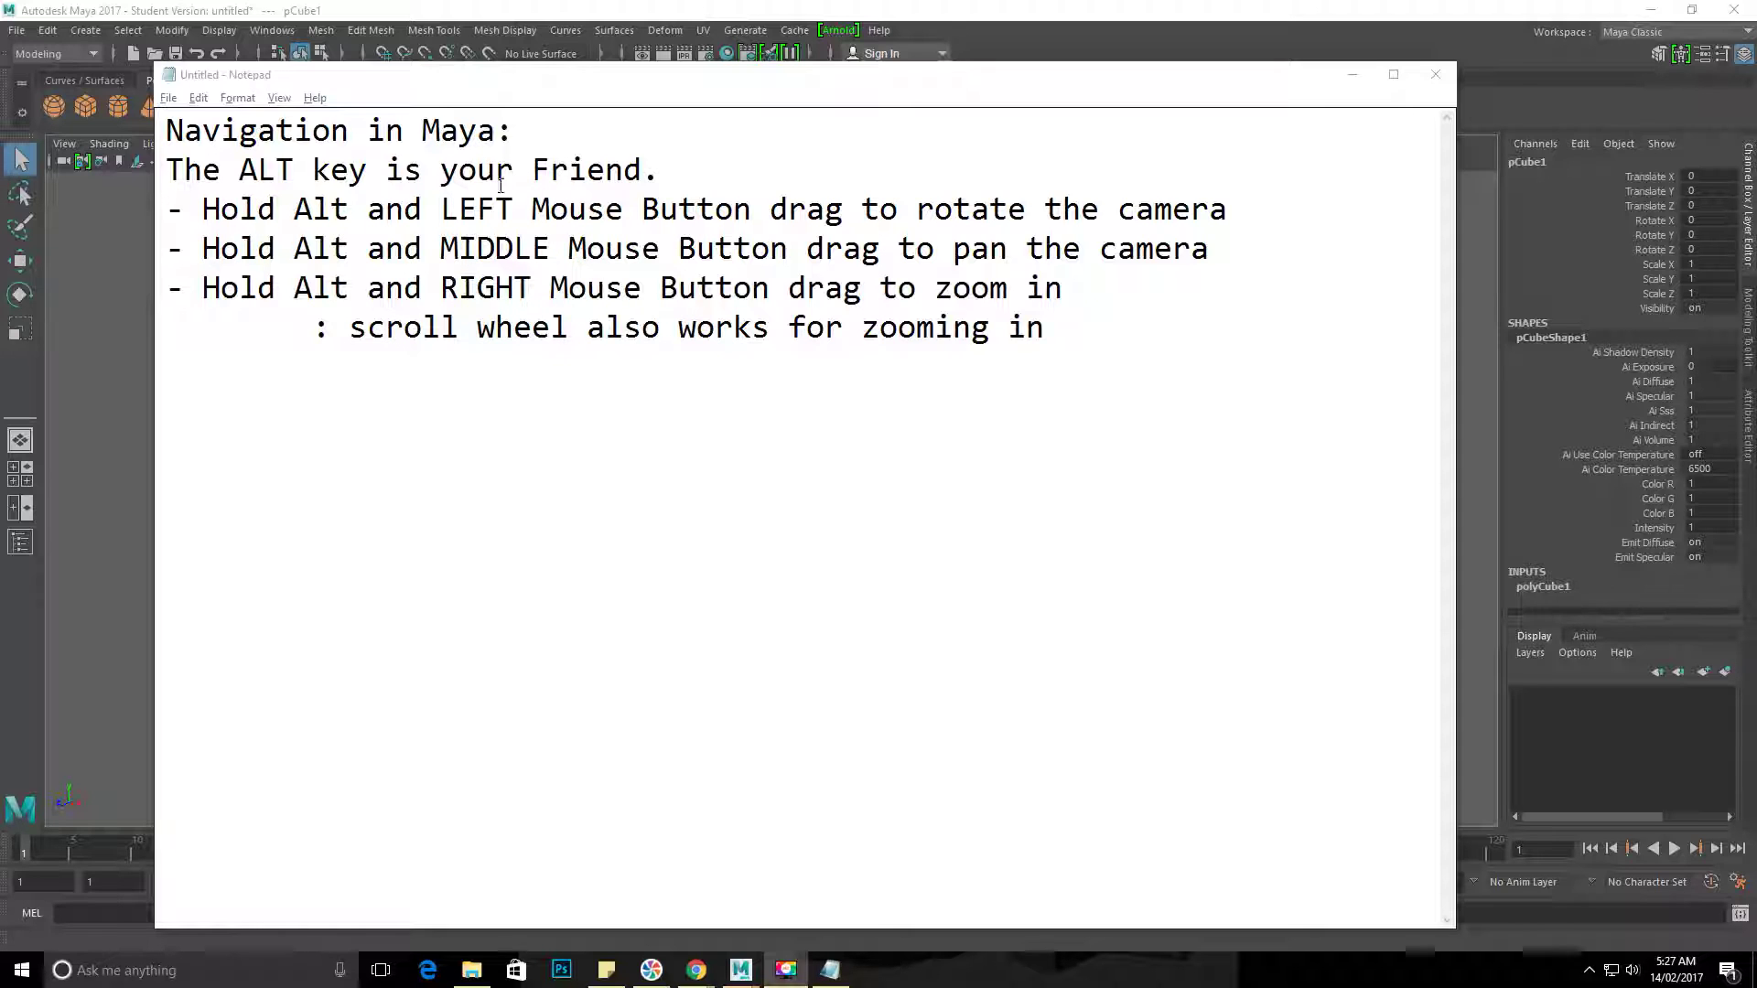
key("alt+Tab")
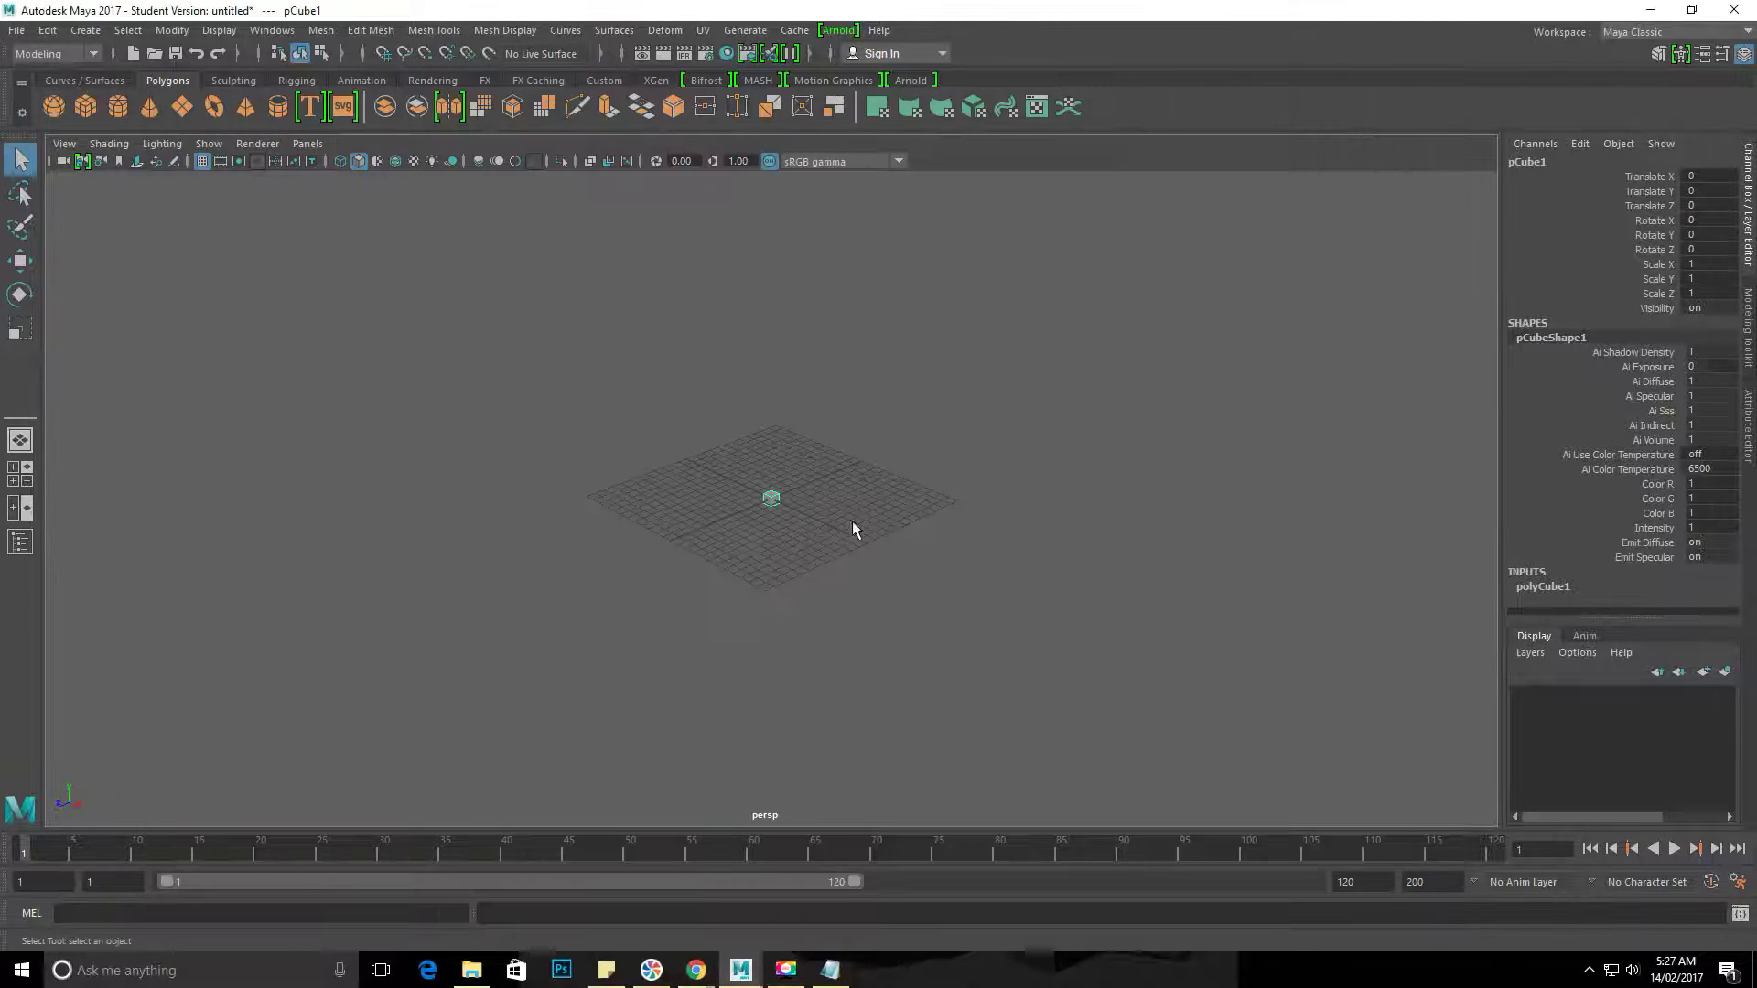
Step: Tumble the perspective camera around the grid and cube through edge-on, tilted and top-down views
left_click_drag(831, 506, 722, 529, "alt")
left_click_drag(568, 412, 657, 448, "alt")
left_click_drag(595, 686, 689, 609, "alt")
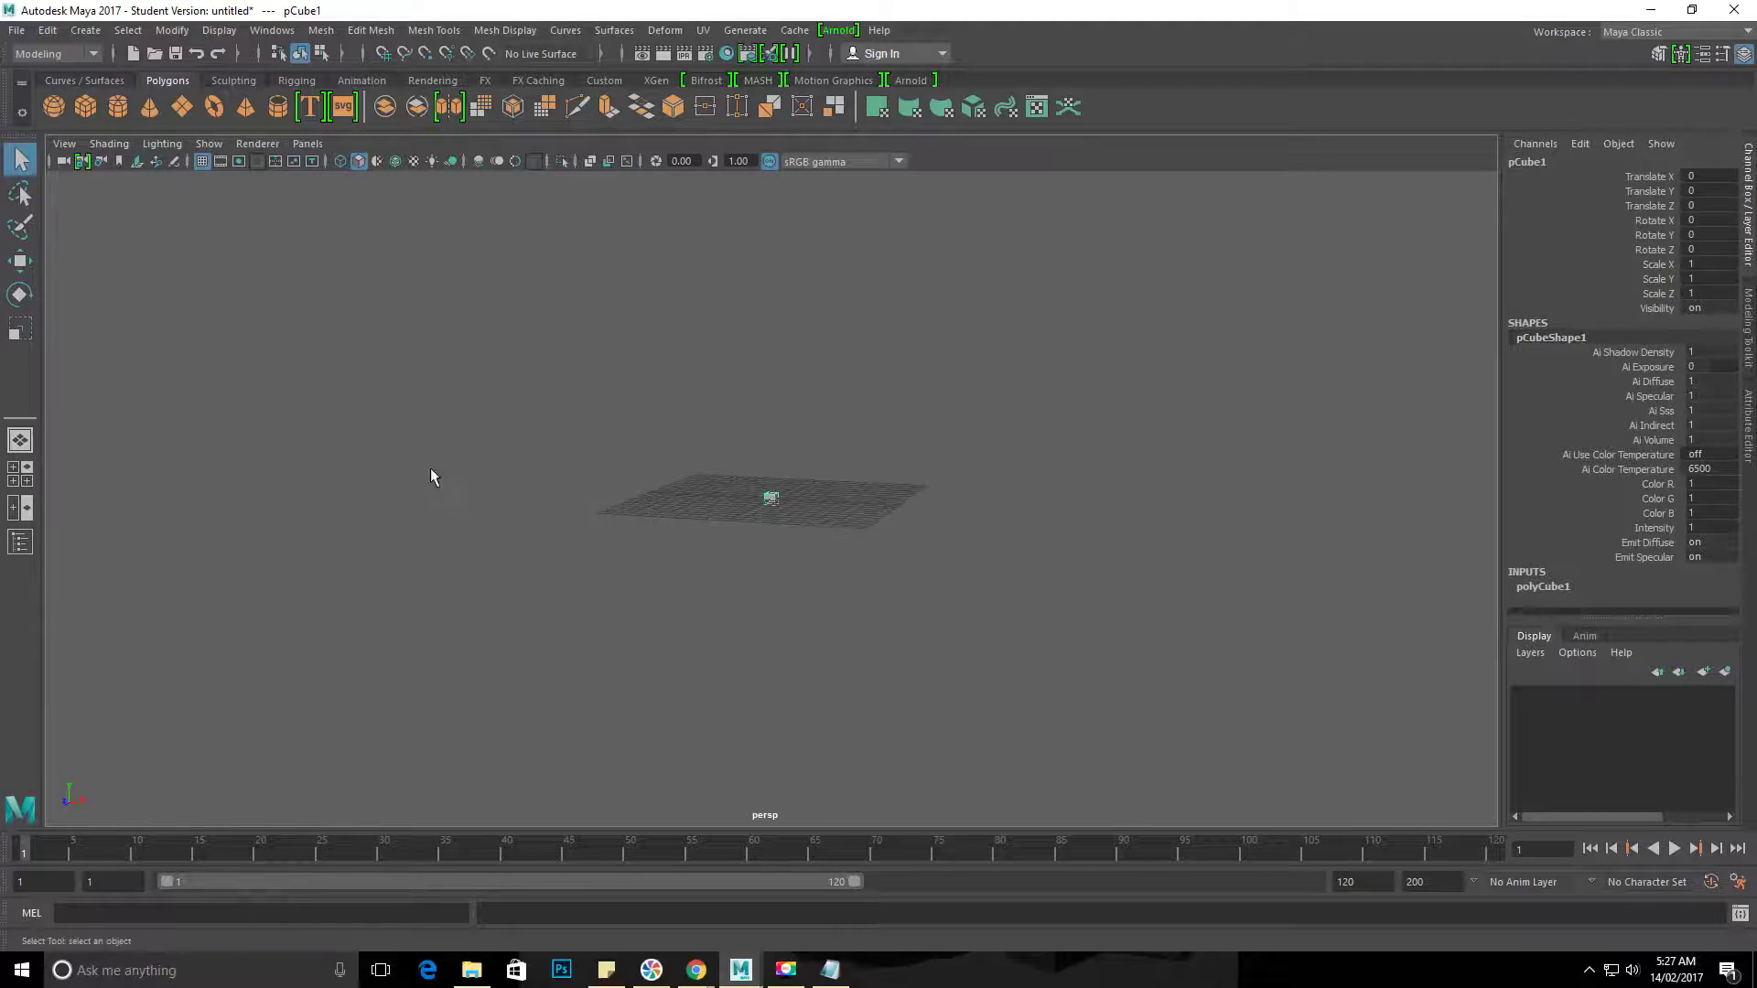
left_click_drag(432, 477, 651, 491, "alt")
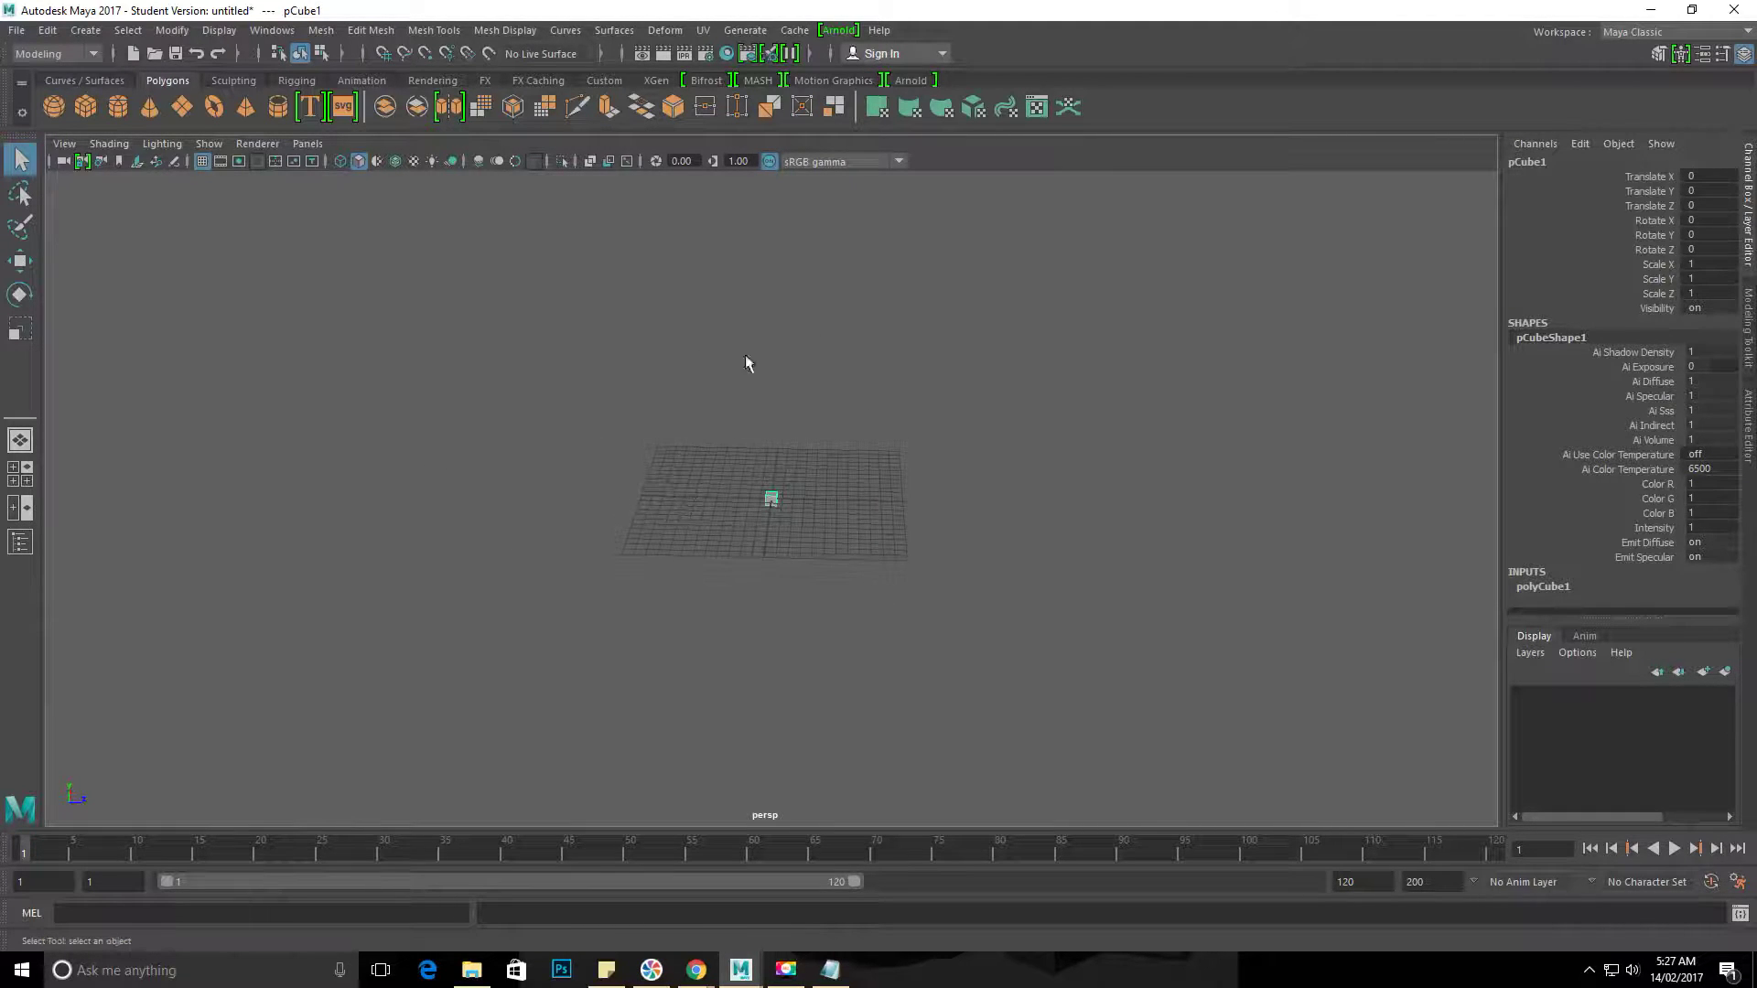
left_click_drag(972, 629, 710, 581, "alt")
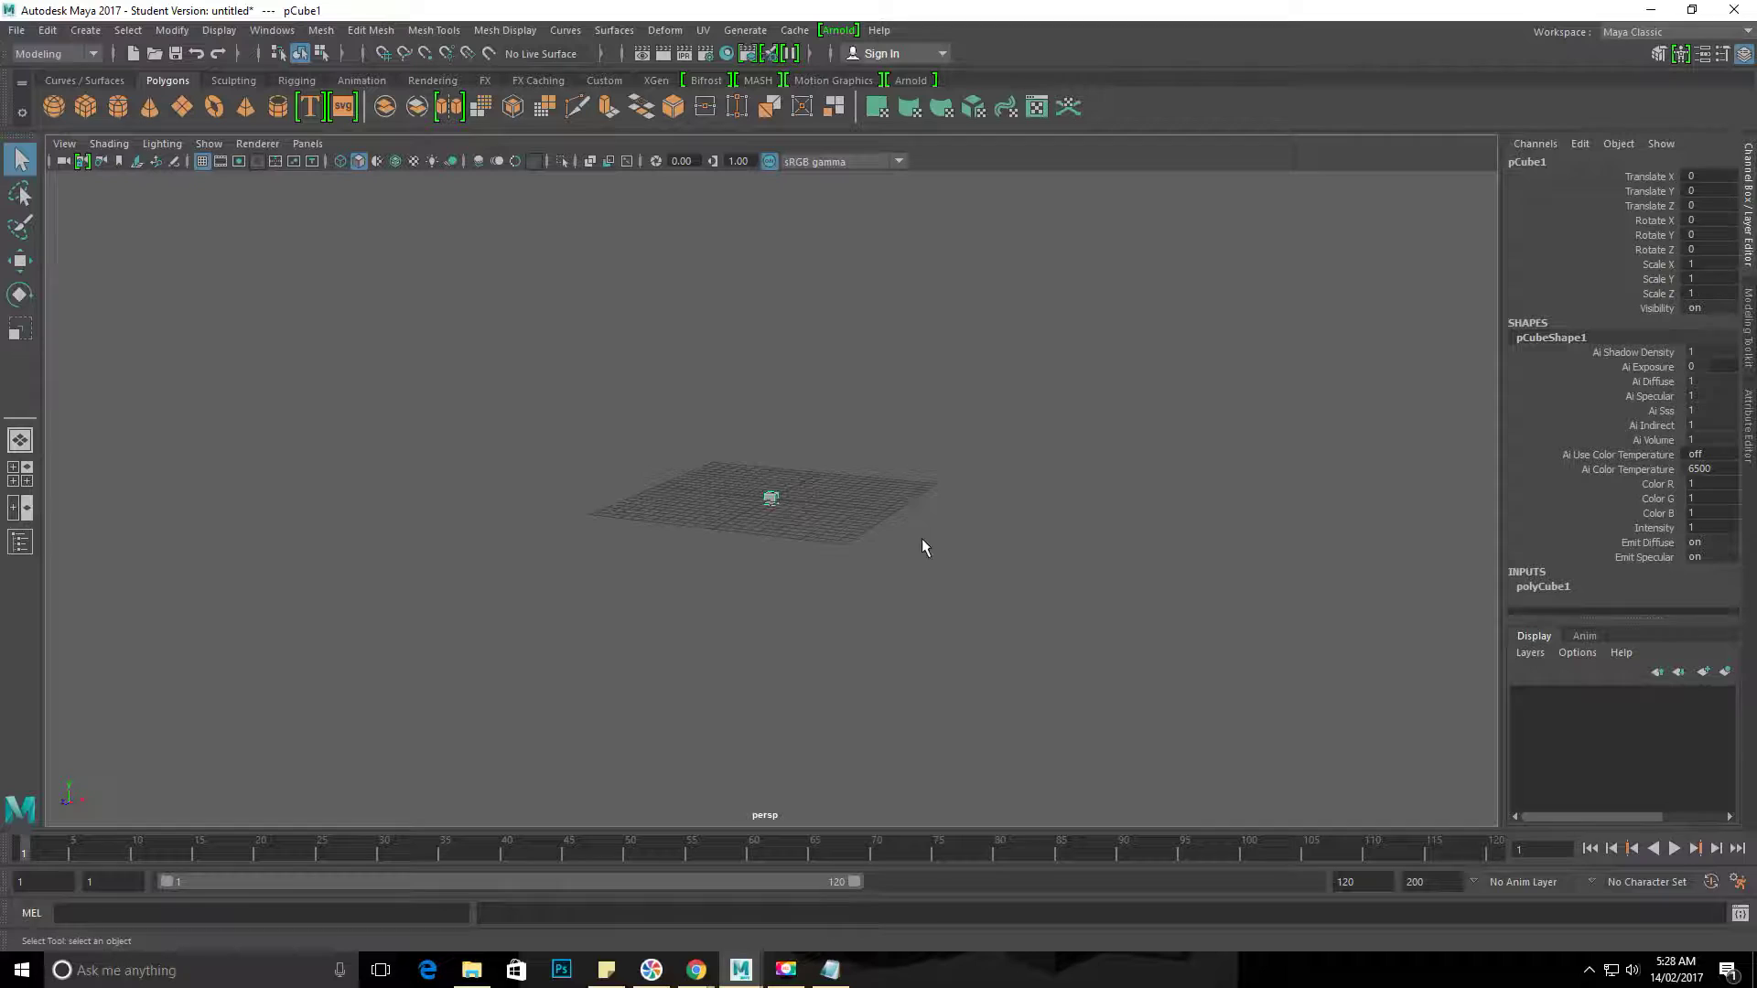
left_click_drag(922, 547, 833, 547, "alt")
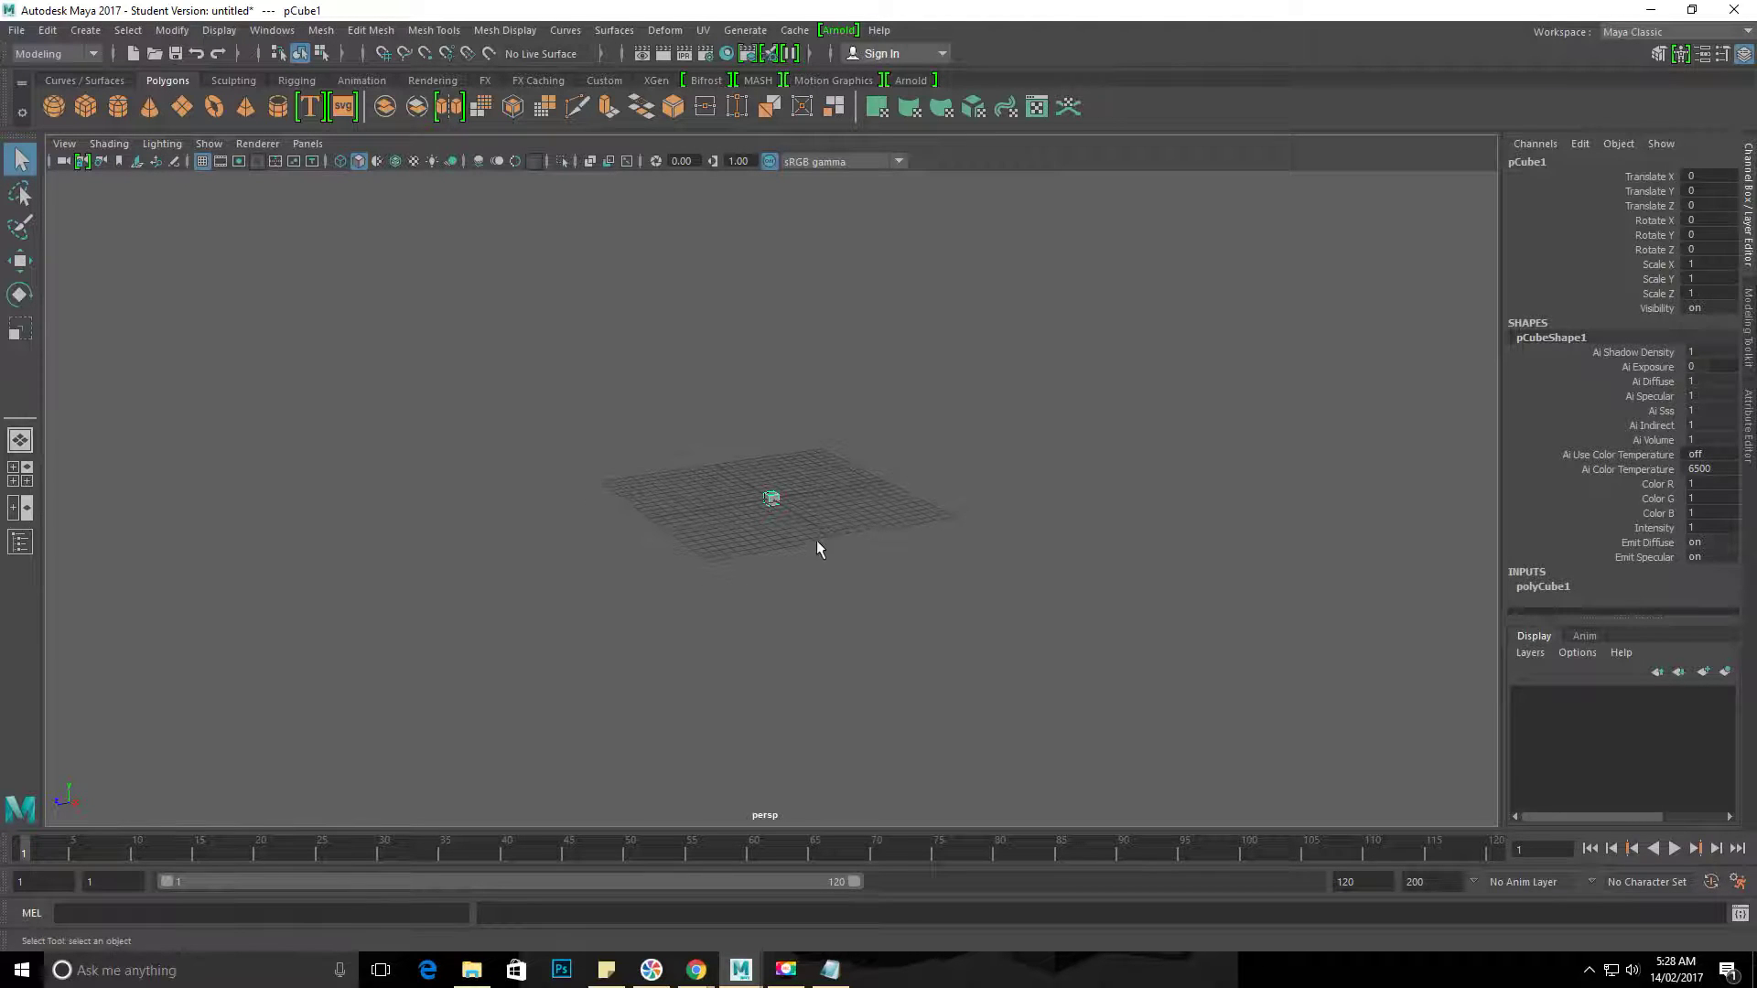
left_click_drag(925, 580, 772, 590, "alt")
left_click_drag(898, 451, 338, 443, "alt")
left_click_drag(905, 469, 707, 459, "alt")
Step: Deselect and reselect pCube1, orbit around it, and bring the Notepad notes forward
left_click(851, 236)
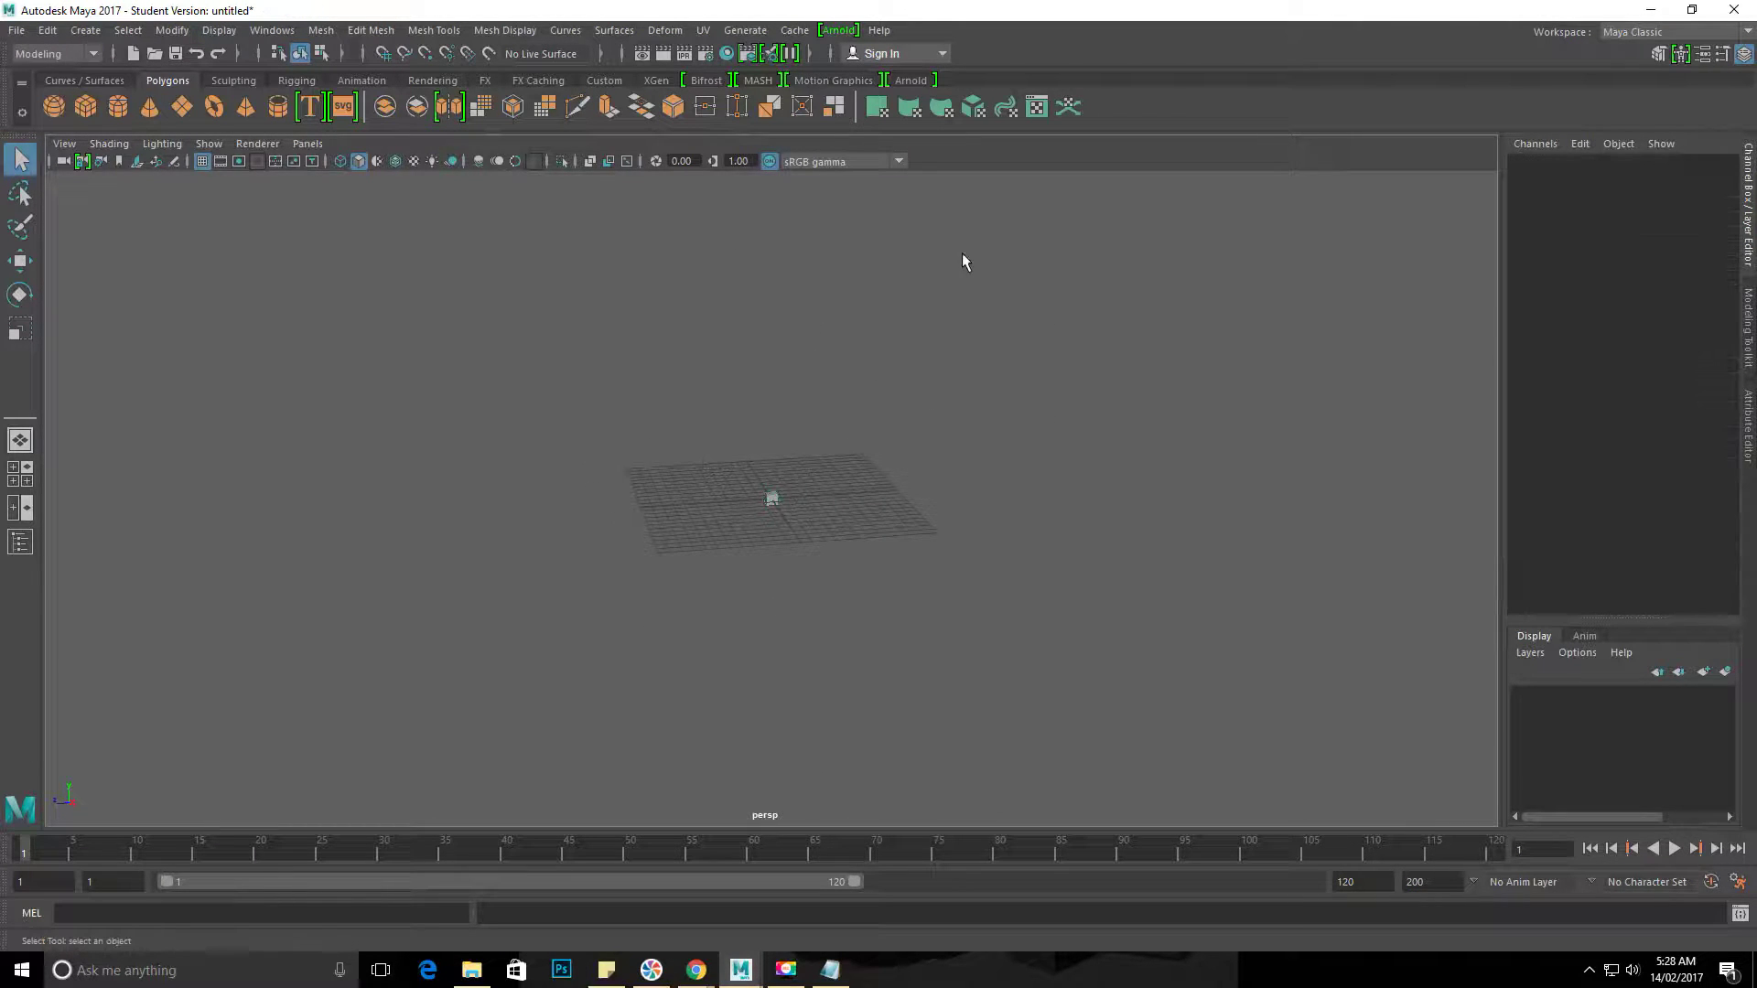
left_click(772, 487)
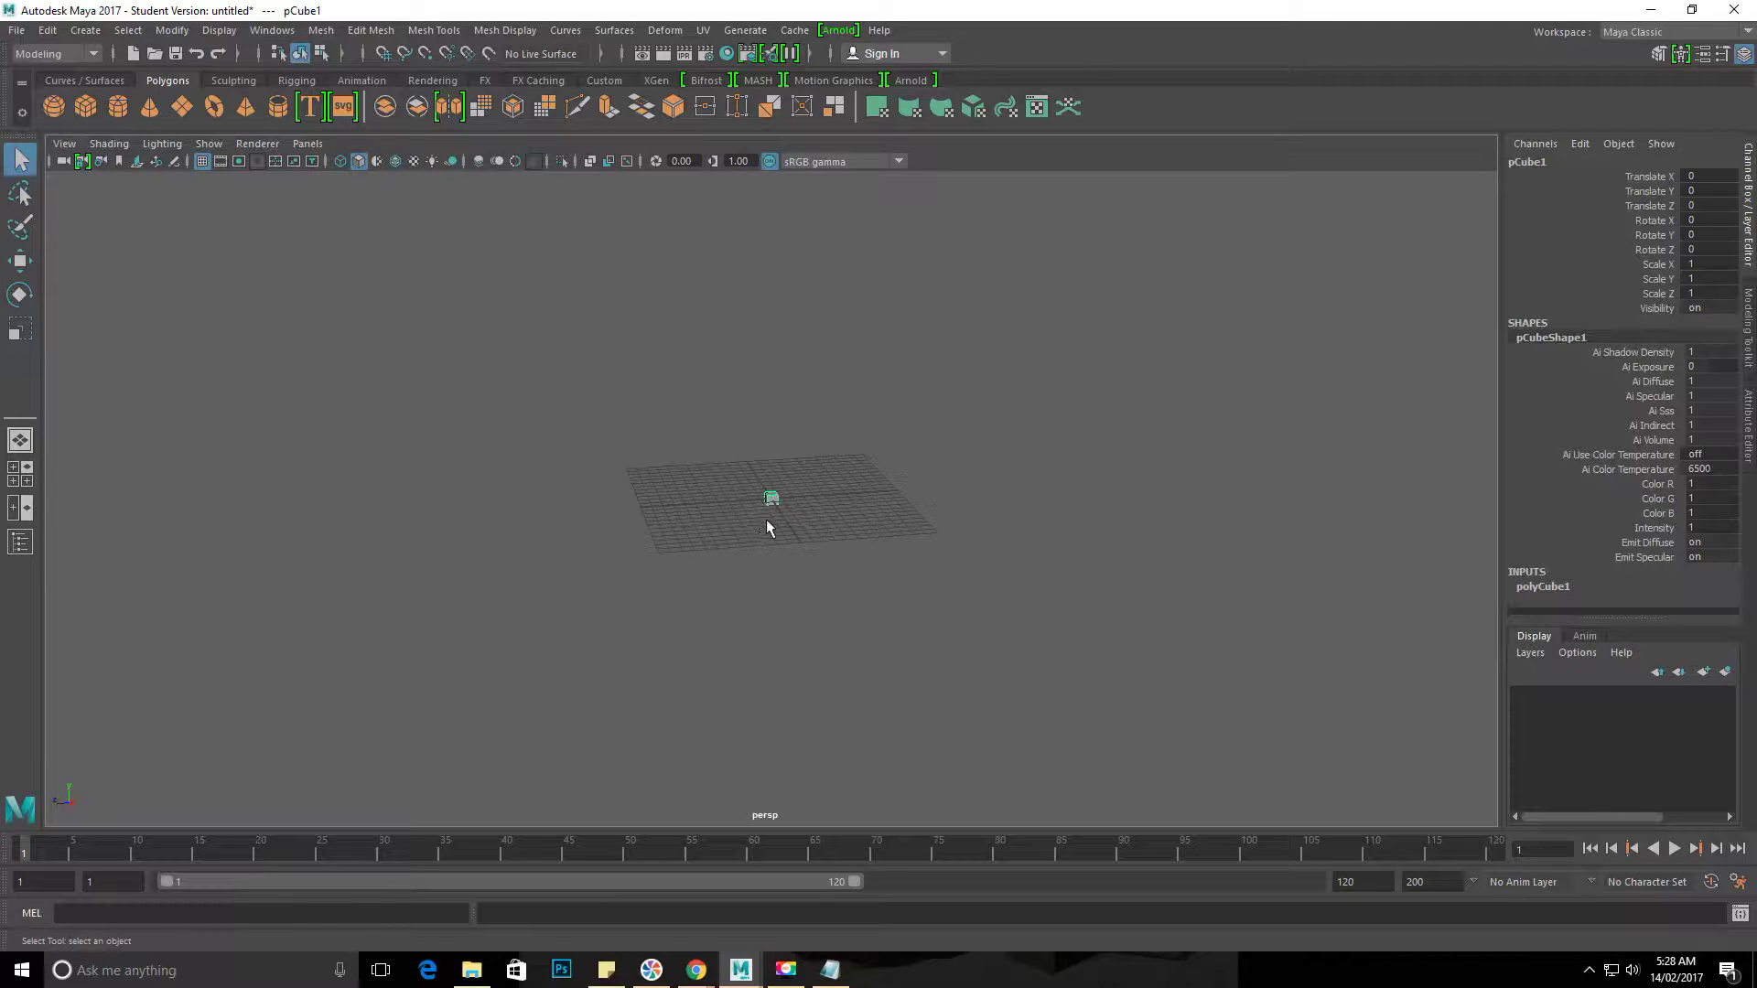
left_click_drag(767, 529, 986, 560, "alt")
left_click(830, 969)
Step: Highlight the pan note, then in Maya pan the camera so the grid slides left
left_click_drag(202, 248, 1262, 230)
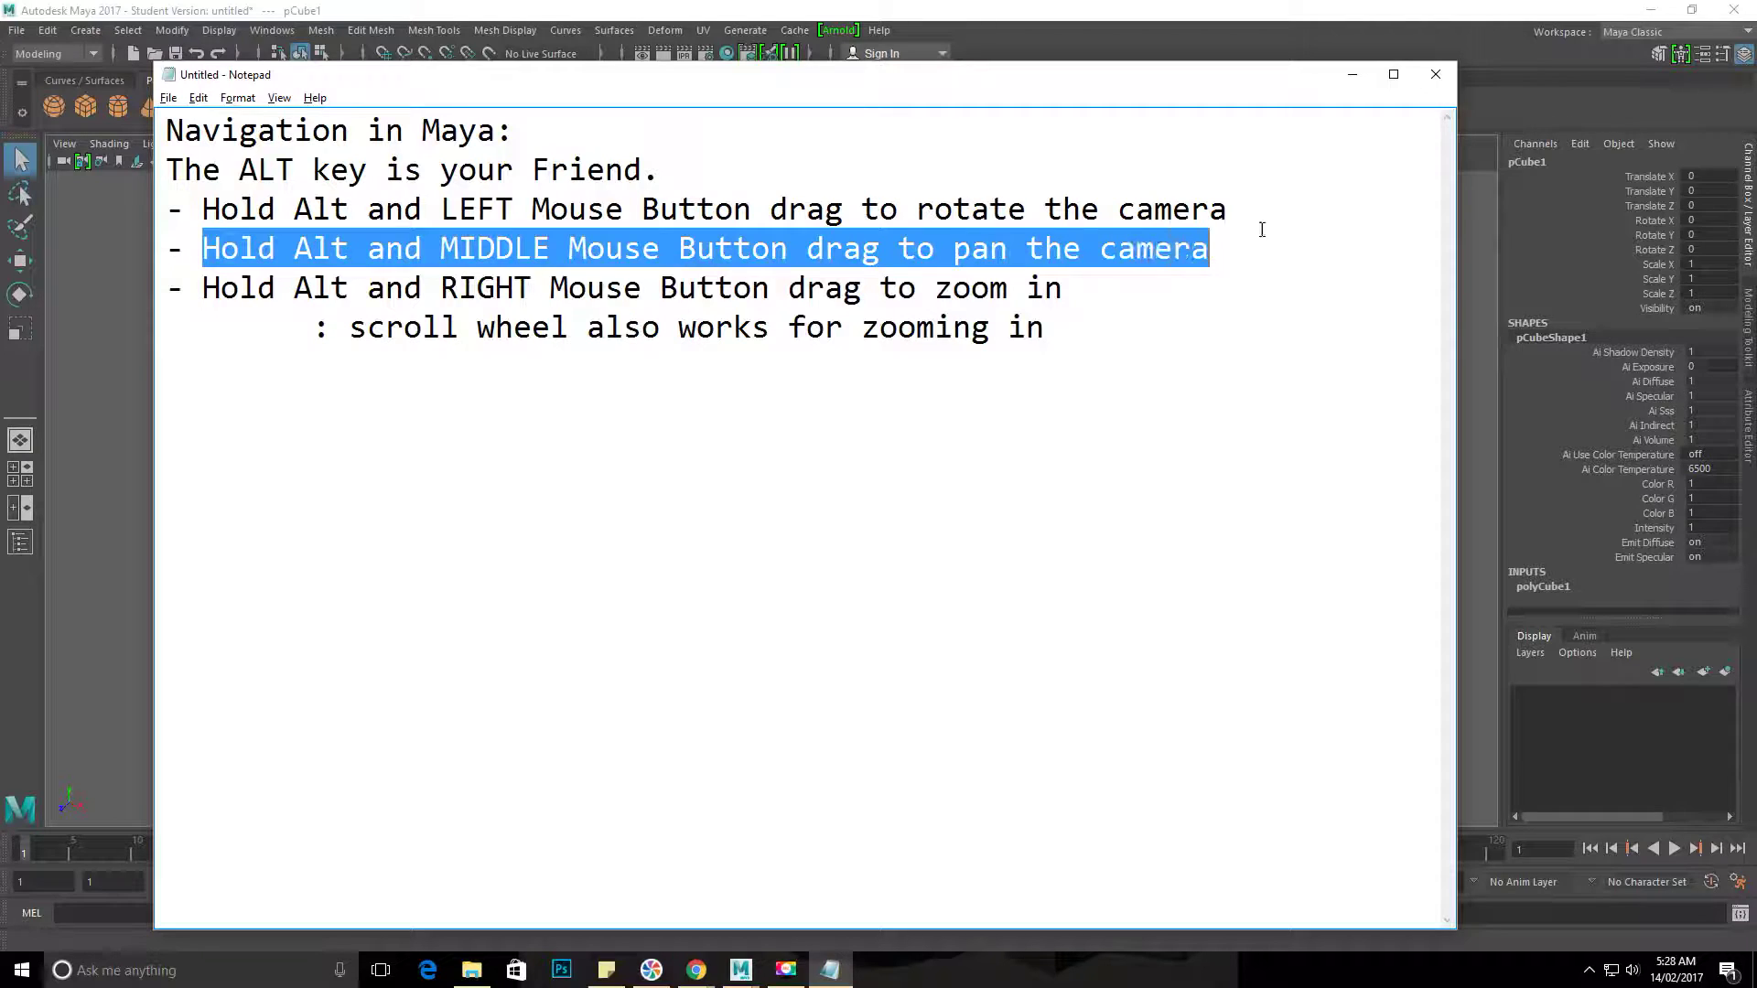
left_click(1294, 8)
left_click_drag(644, 546, 586, 489, "alt")
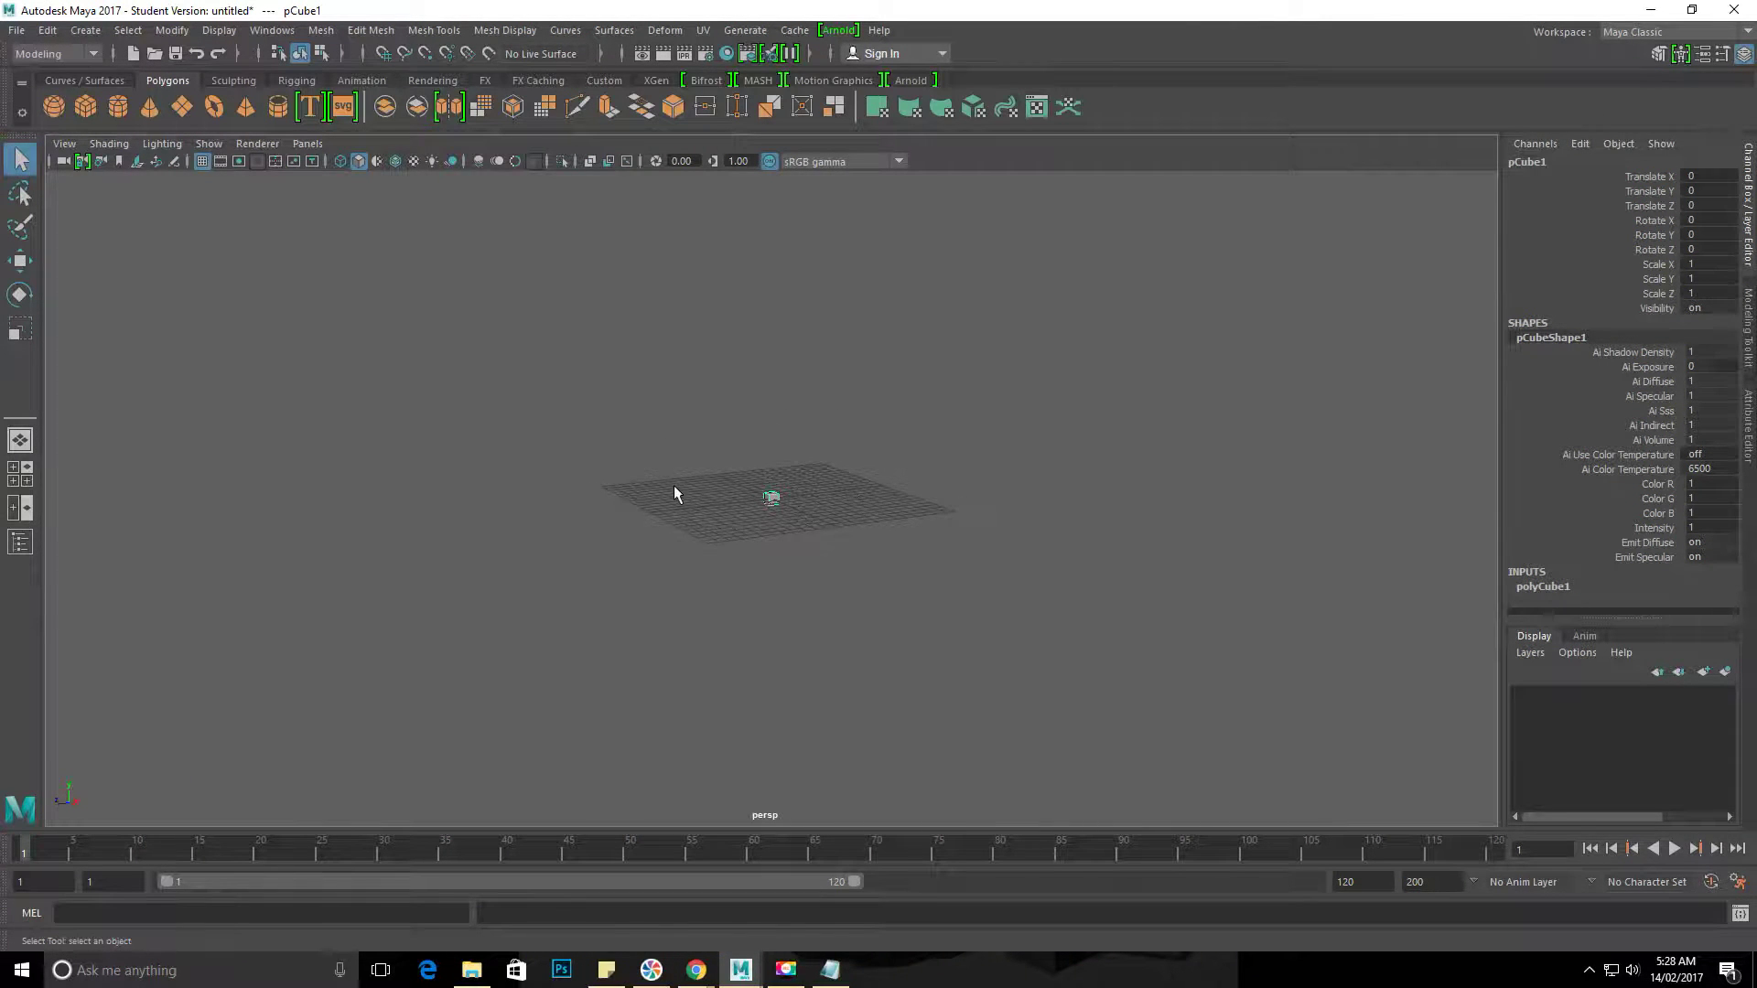
middle_click_drag(674, 494, 463, 491, "alt")
middle_click_drag(322, 503, 240, 519, "alt")
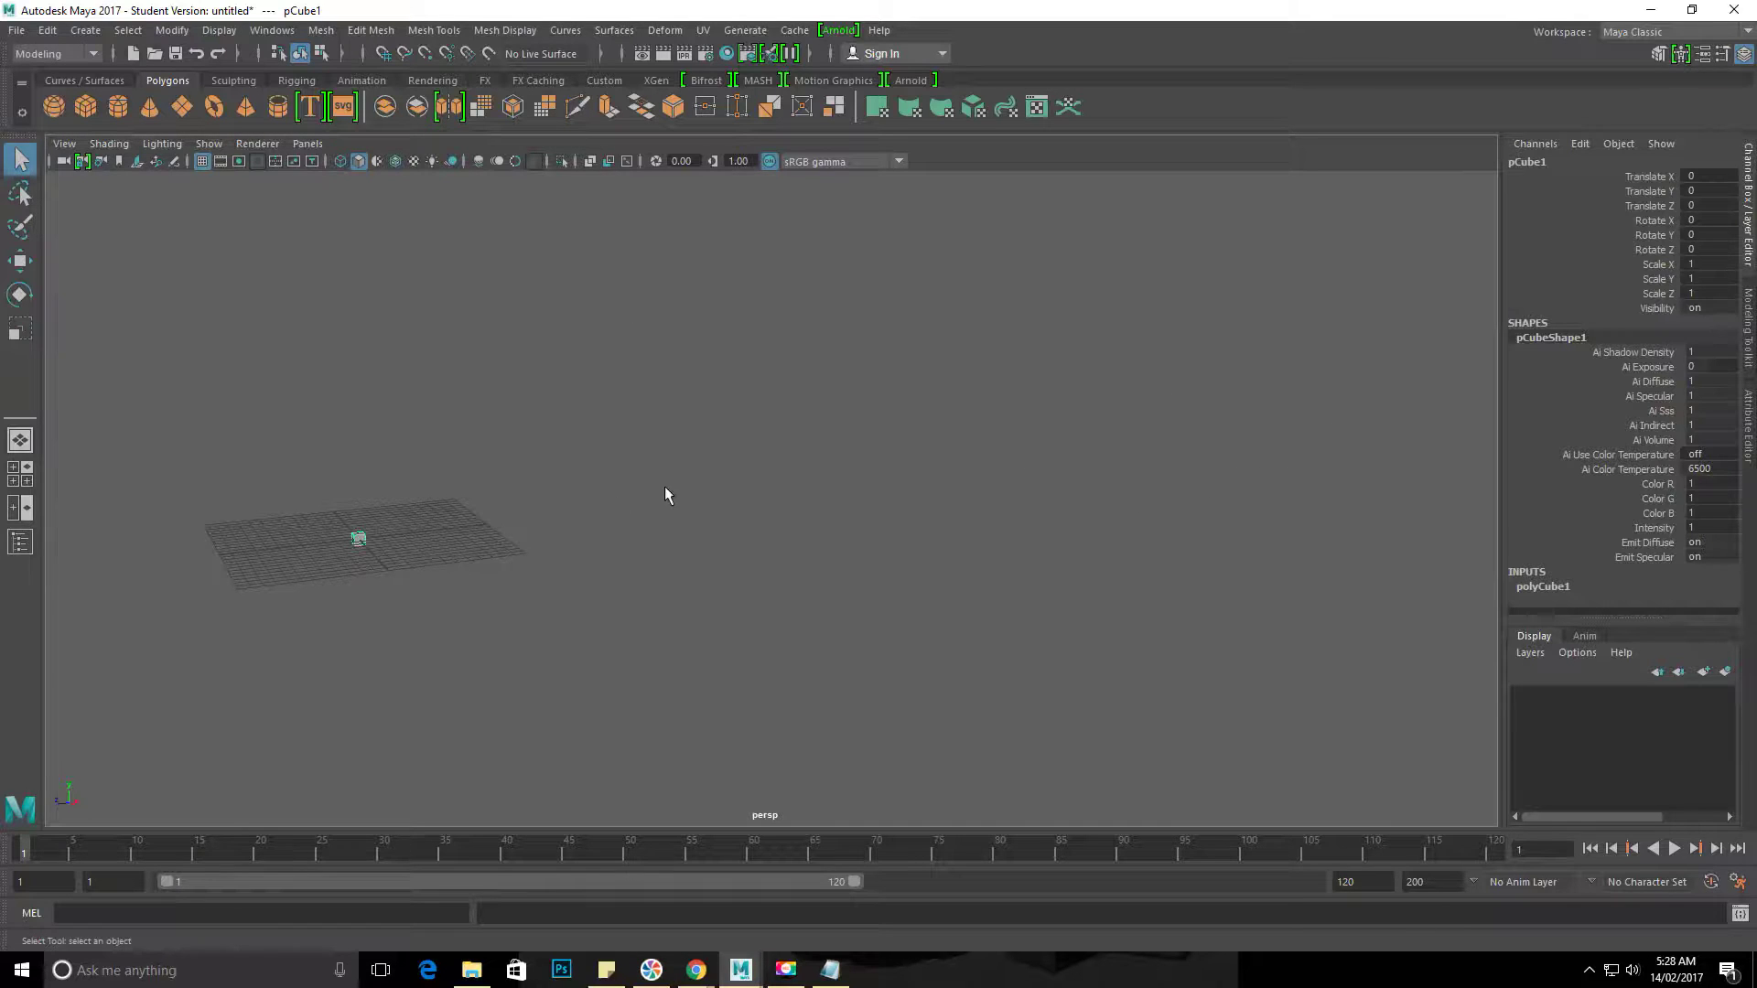
middle_click_drag(863, 503, 438, 567, "alt")
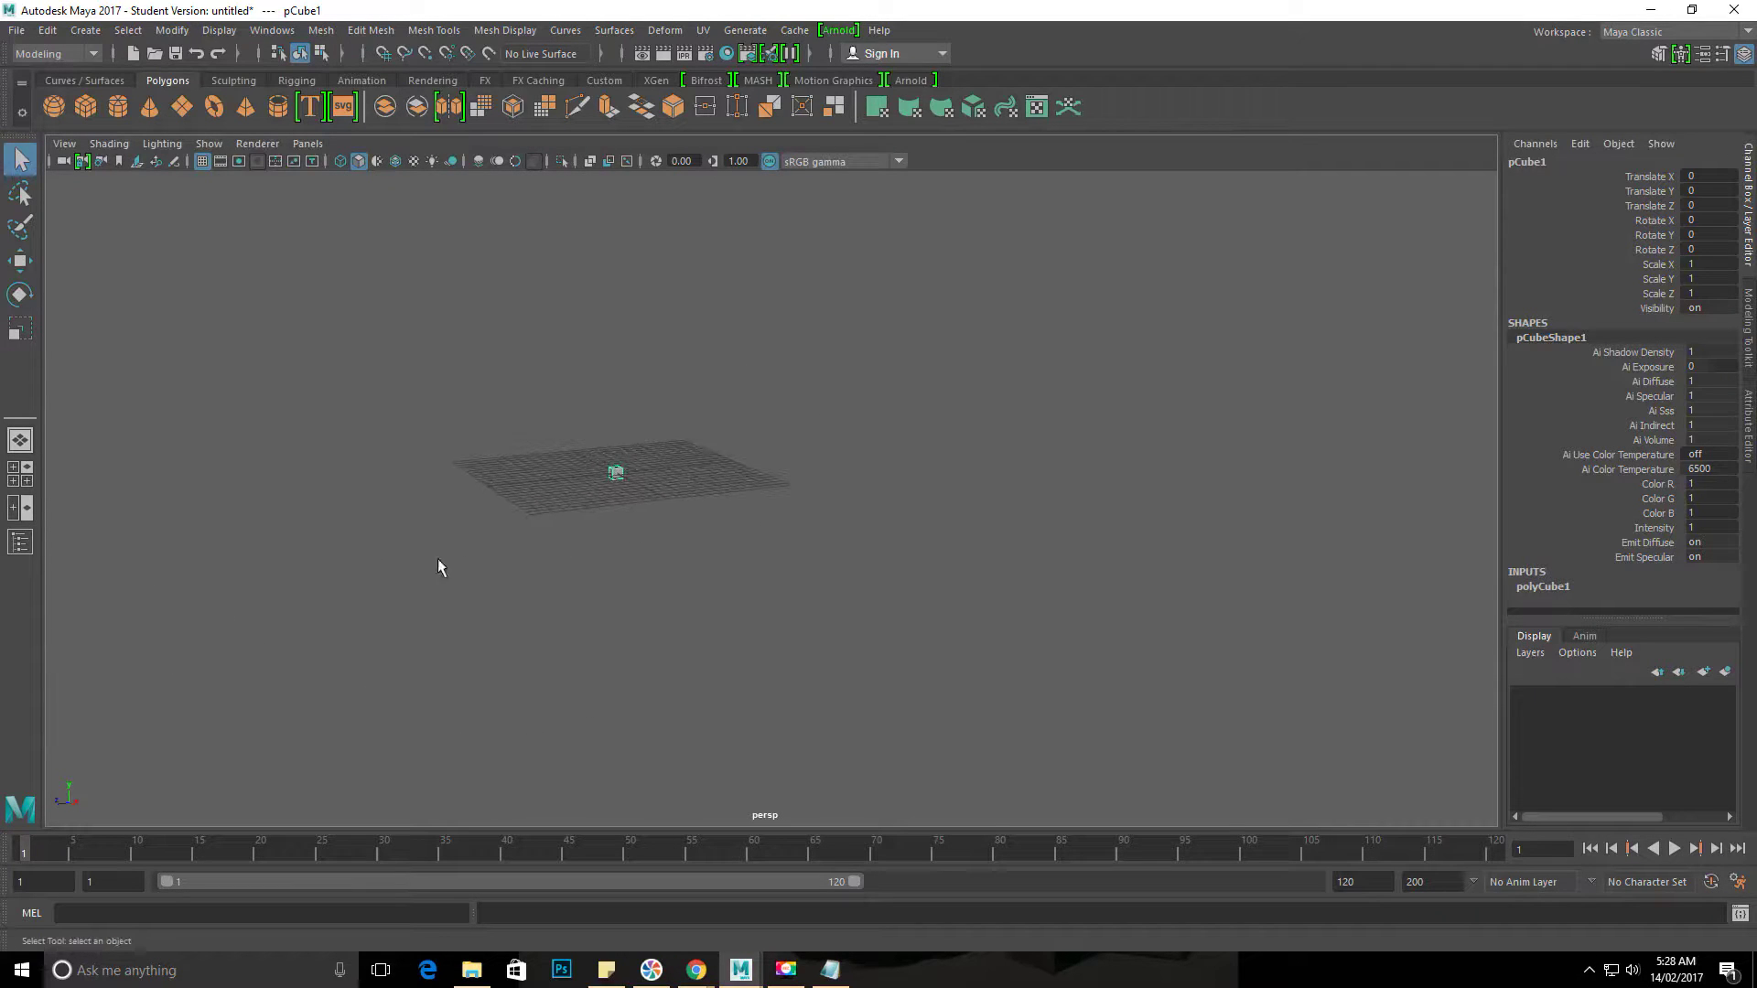
Step: Reselect pCube1, pan the view right, orbit top-down and back, then show the notes
left_click(661, 542)
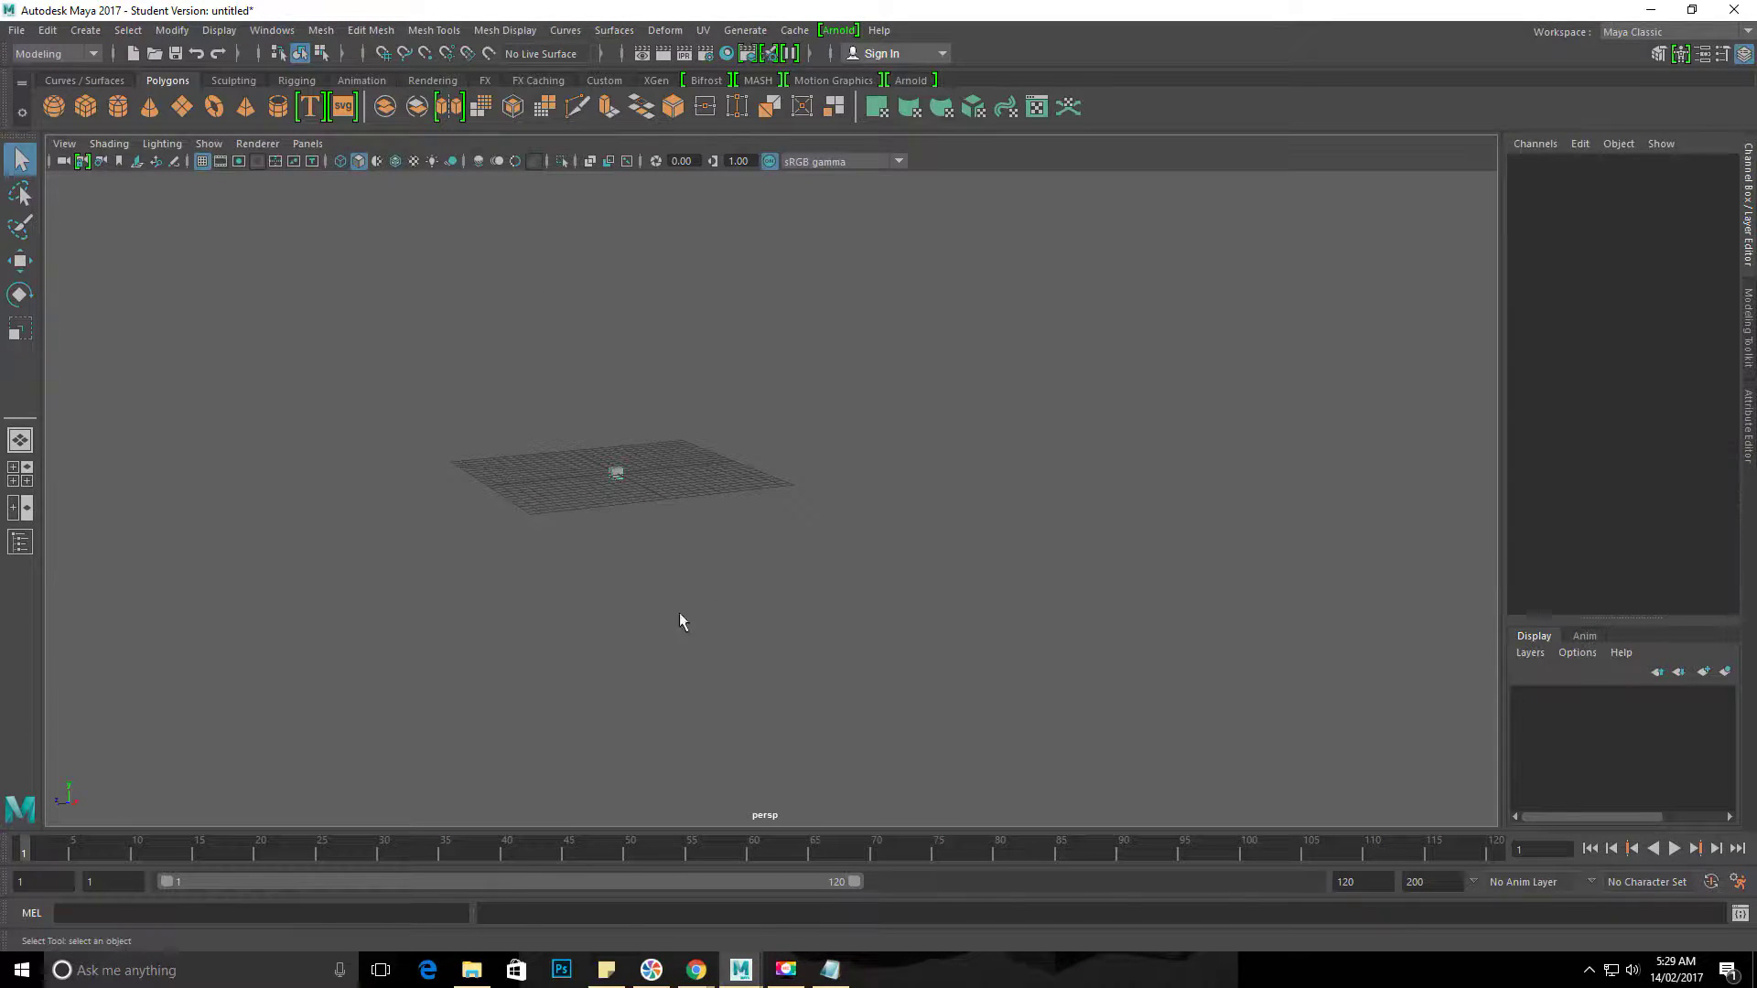
left_click(618, 476)
middle_click_drag(536, 454, 793, 532, "alt")
left_click_drag(647, 431, 773, 491, "alt")
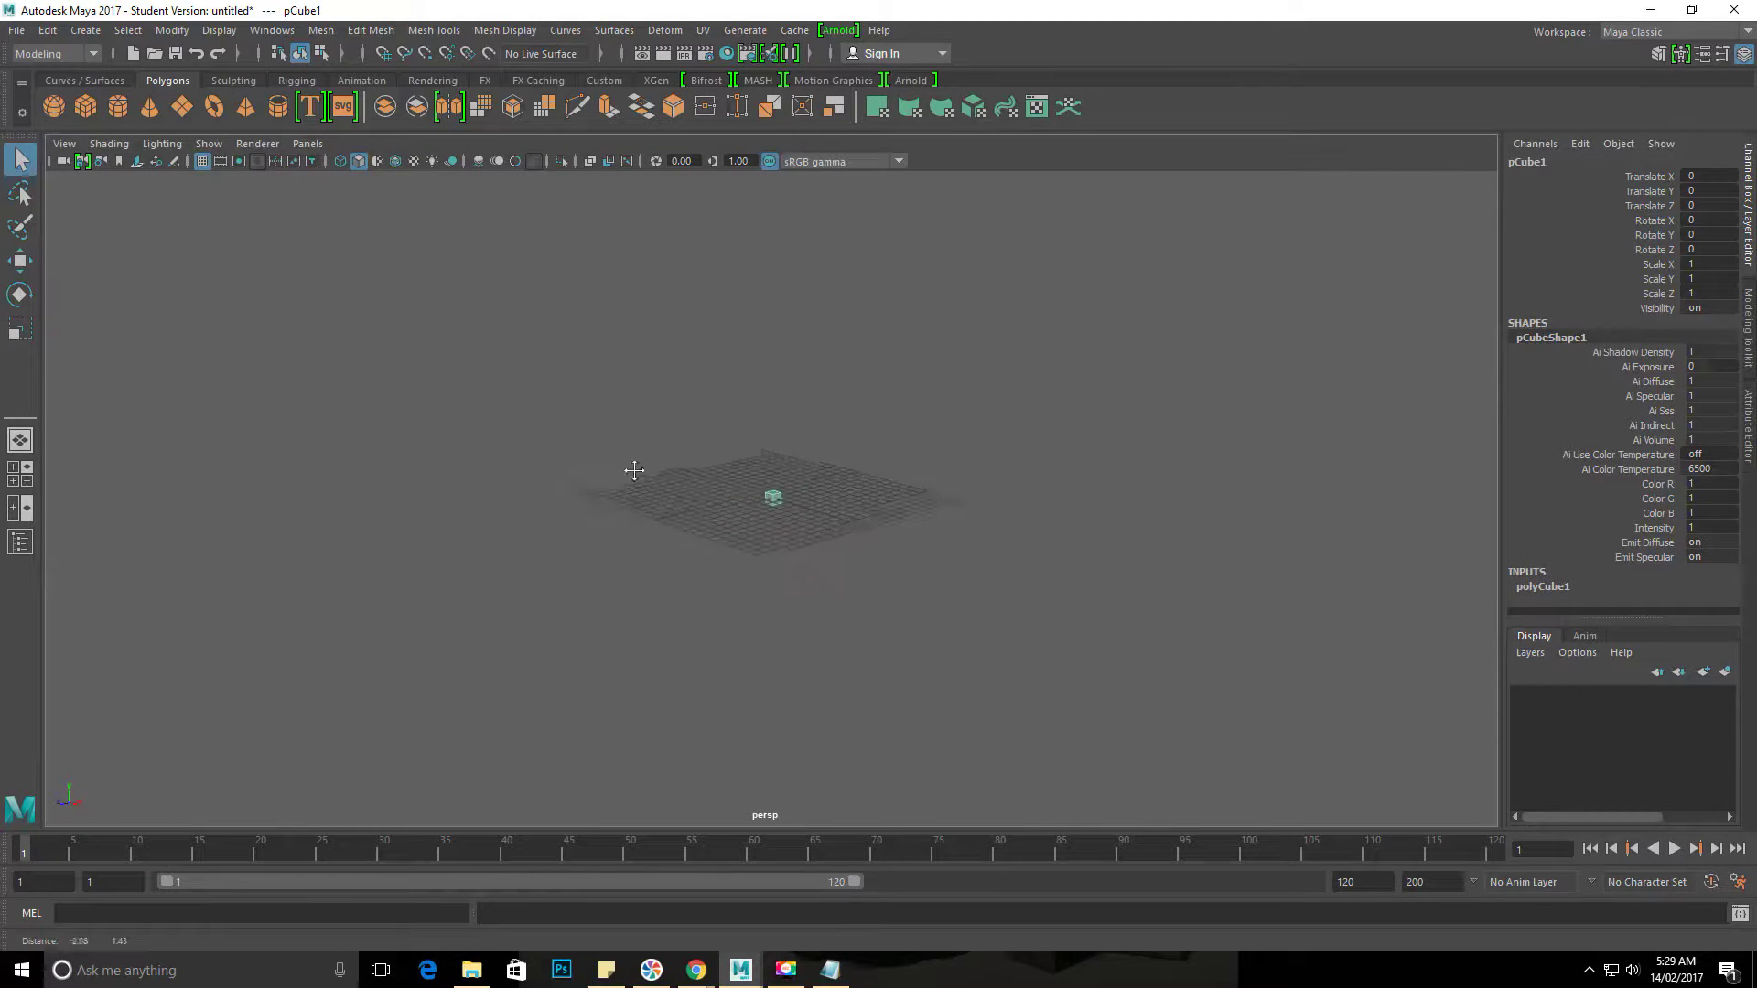
middle_click_drag(772, 490, 439, 432, "alt")
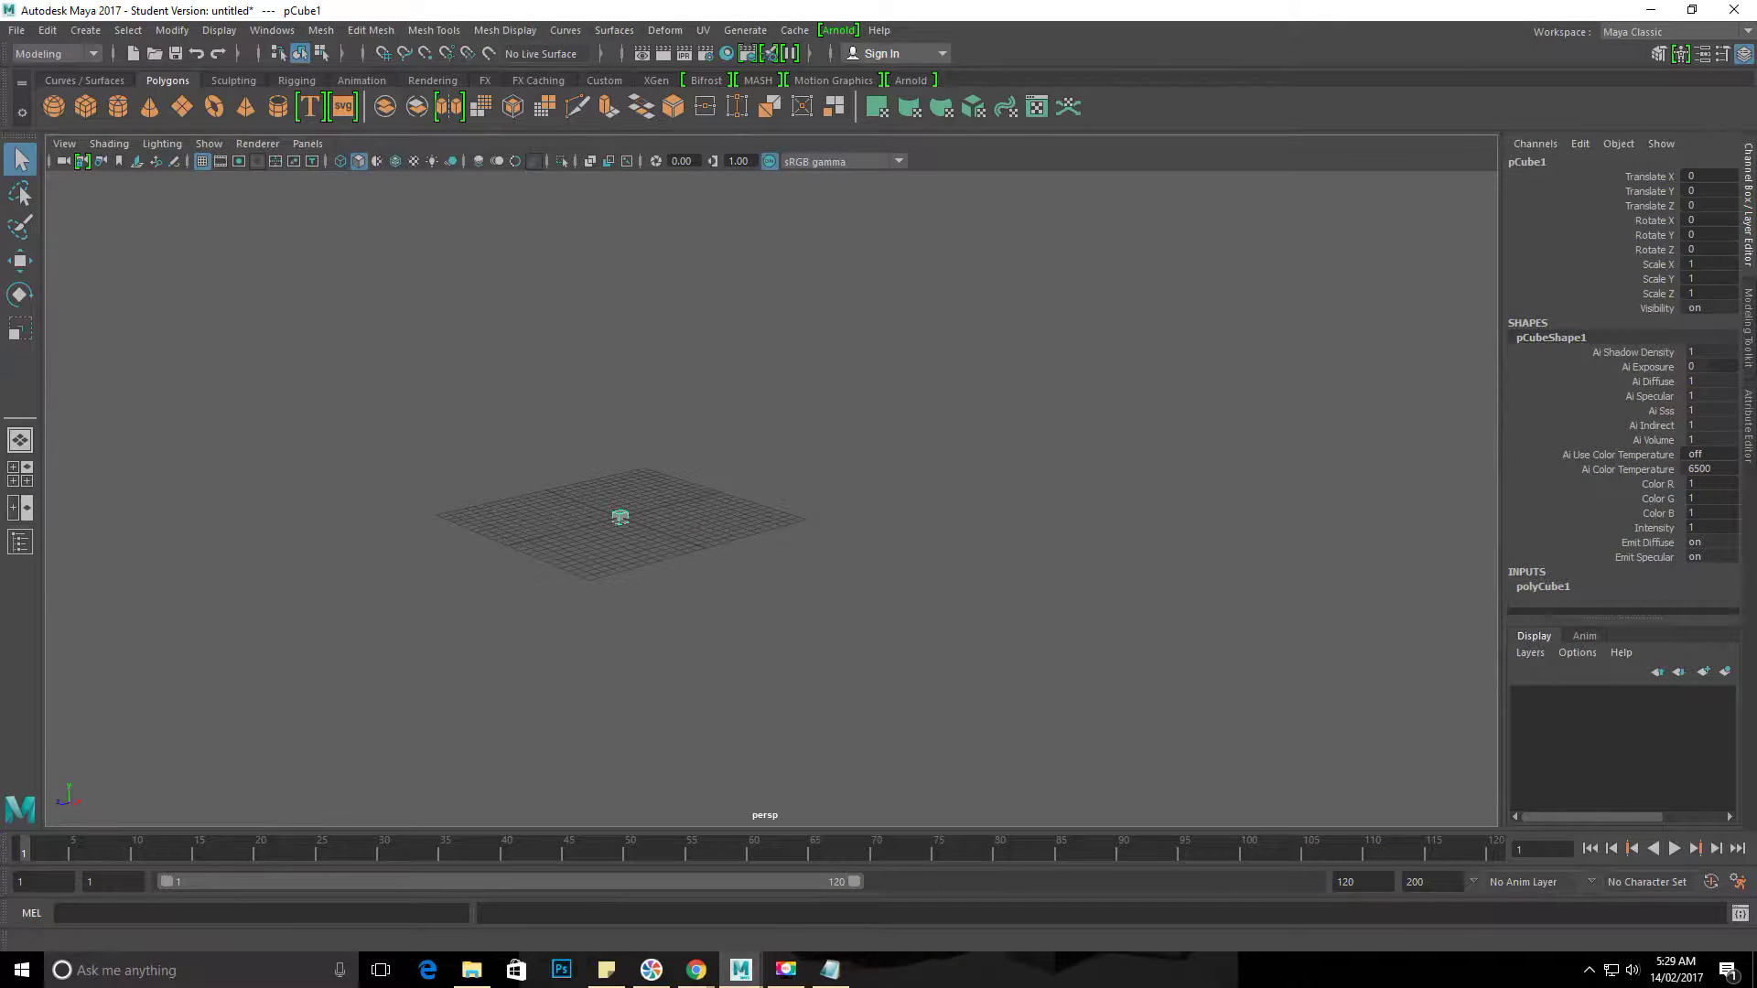
left_click(830, 969)
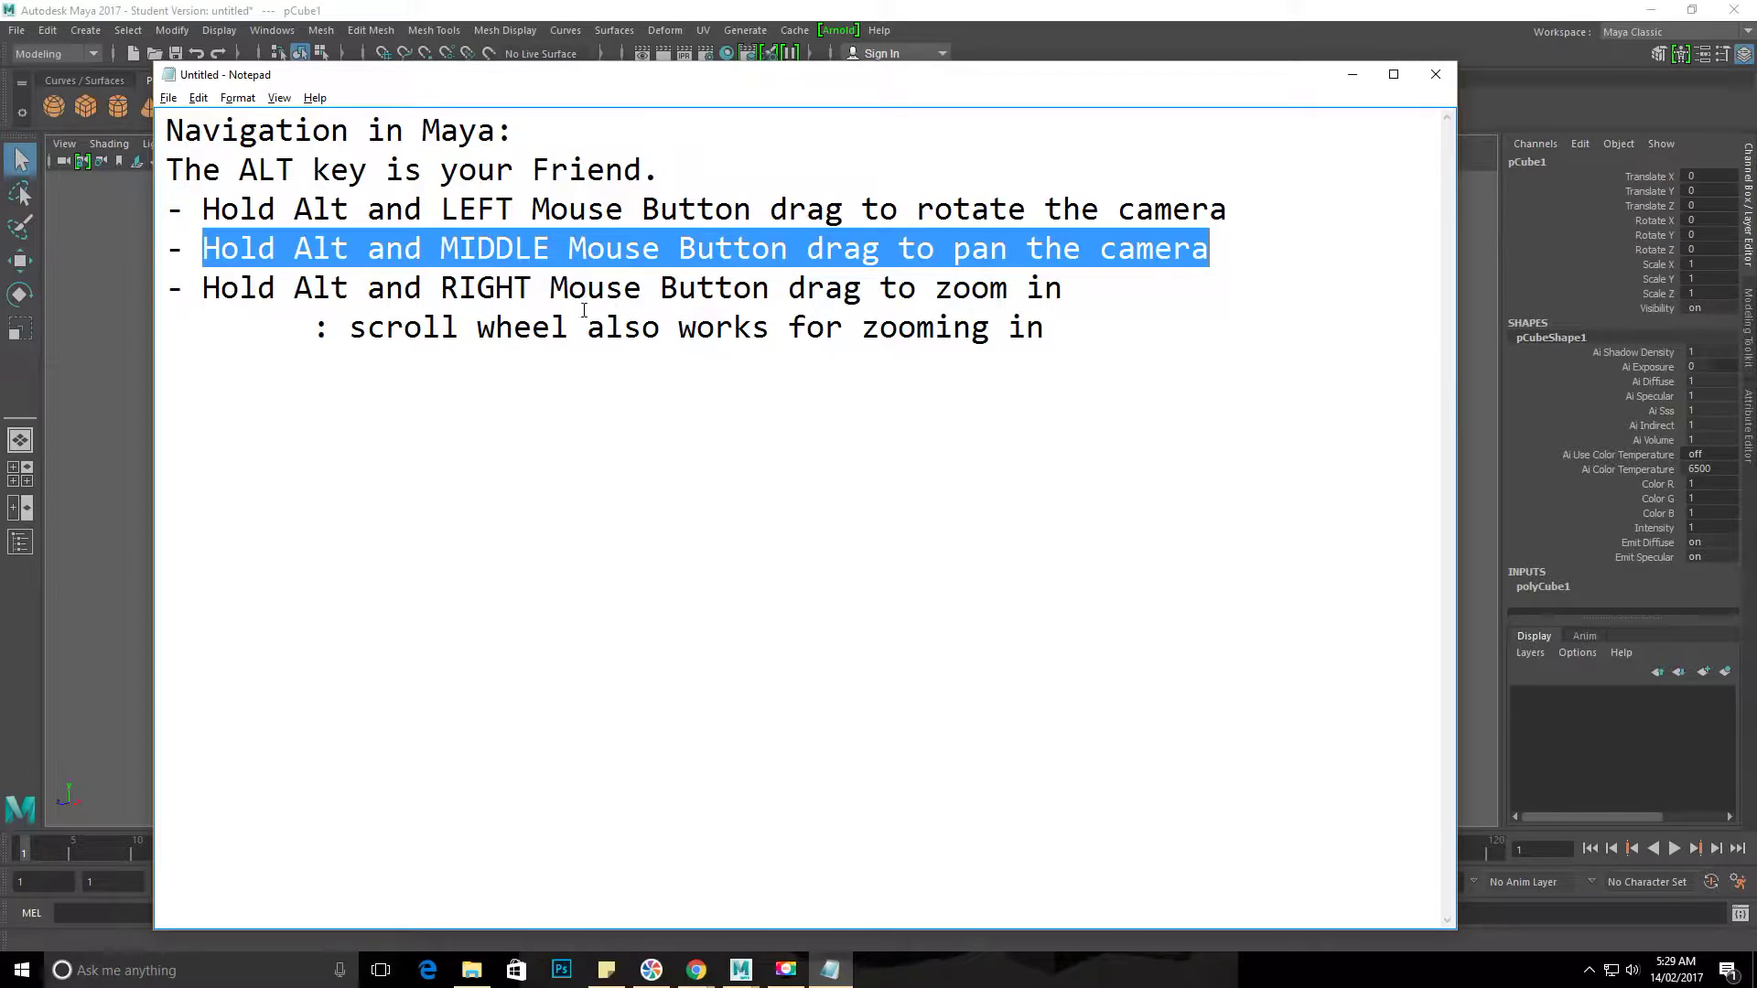
Step: Back in Maya, Alt+right-drag to zoom out and in on the cube, then orbit side-on
left_click(983, 7)
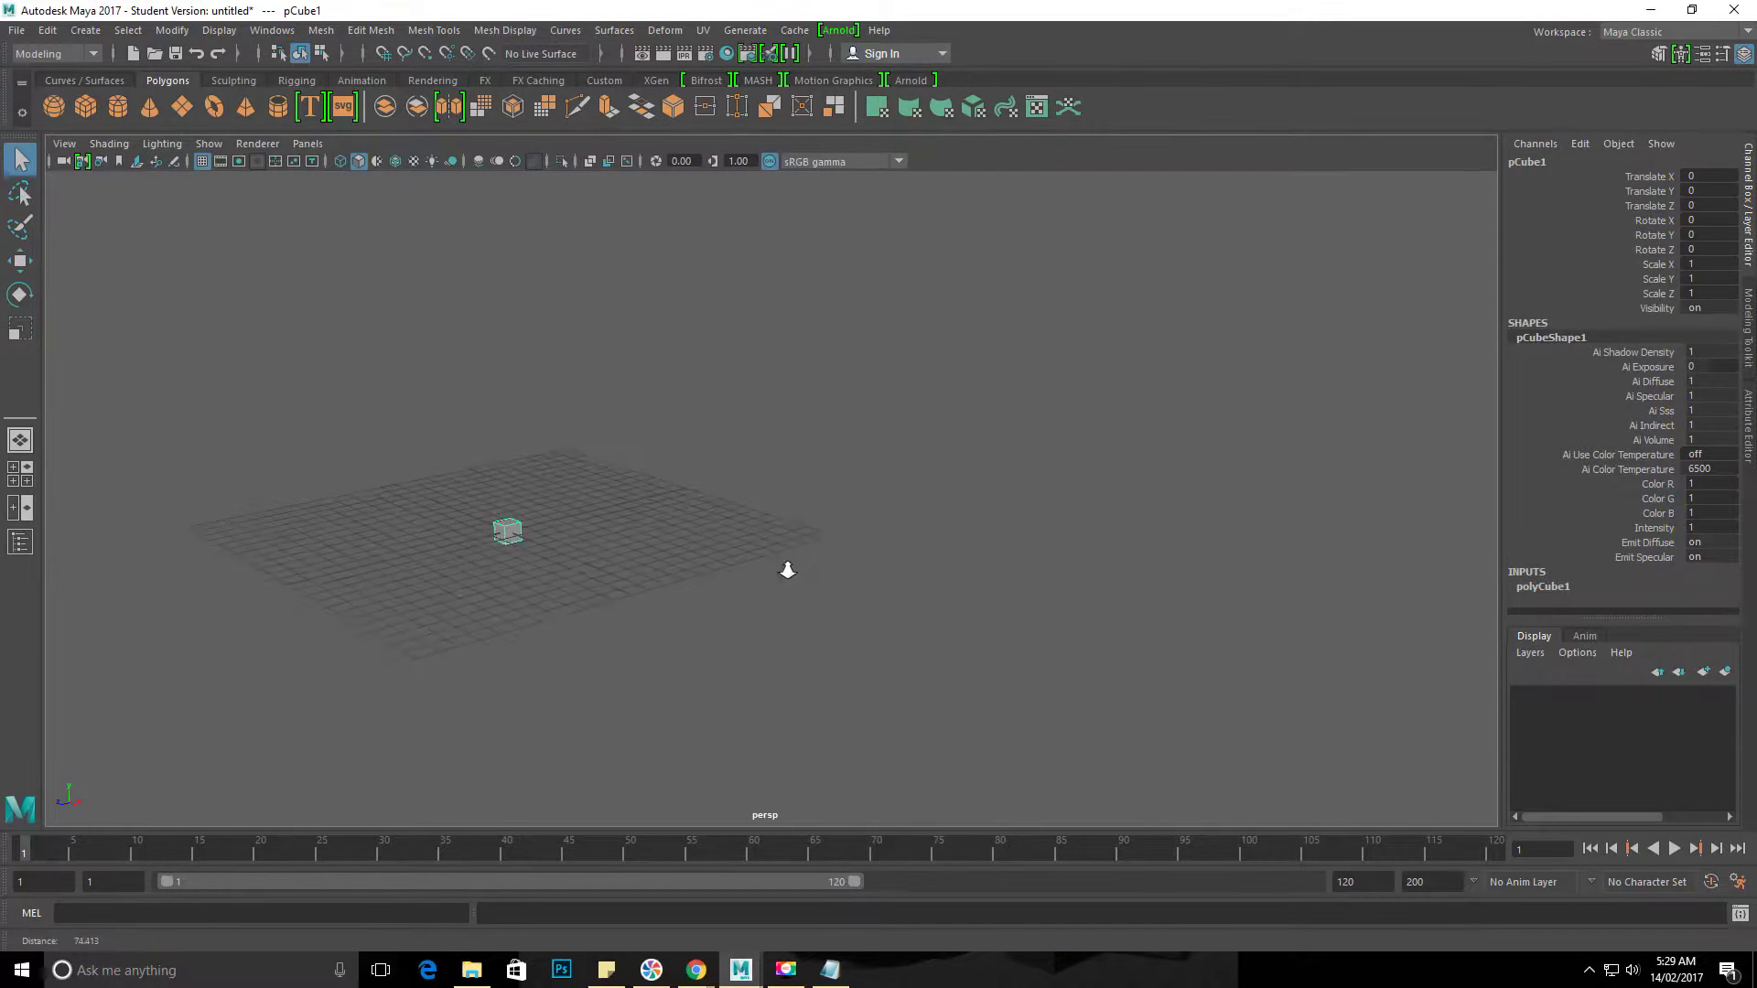
right_click_drag(785, 568, 381, 503, "alt")
middle_click_drag(381, 502, 508, 477, "alt")
right_click_drag(507, 477, 566, 421, "alt")
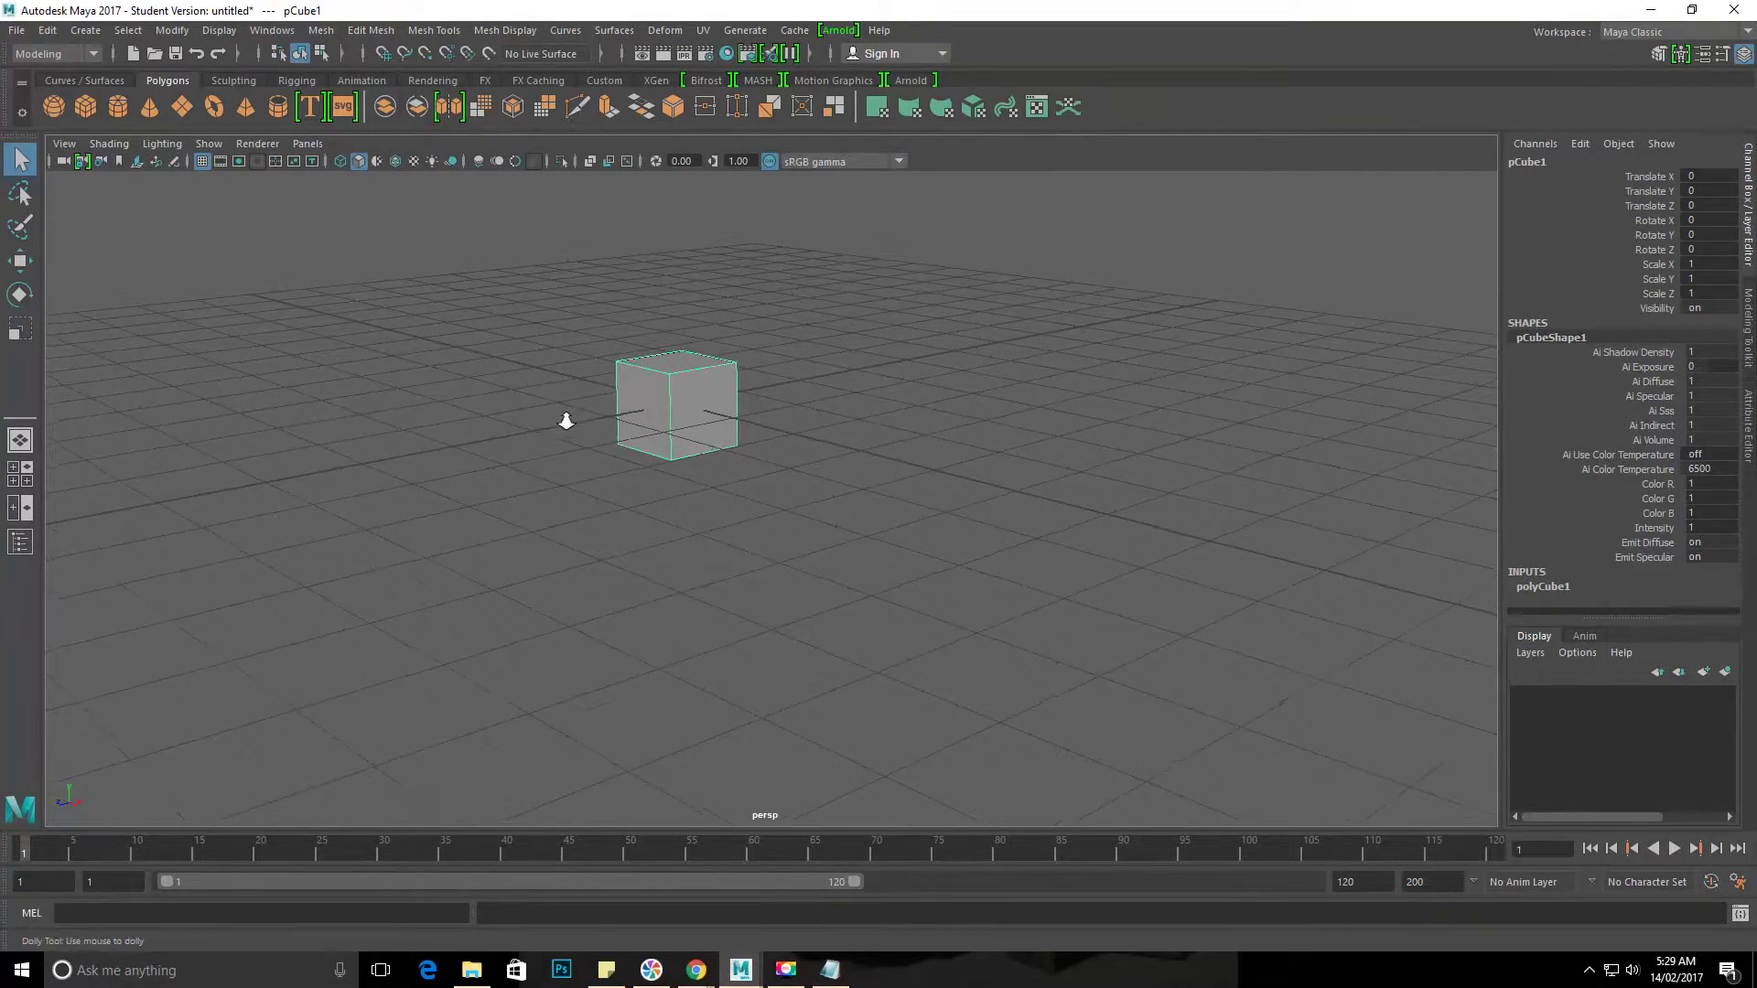
left_click_drag(567, 421, 793, 412, "alt")
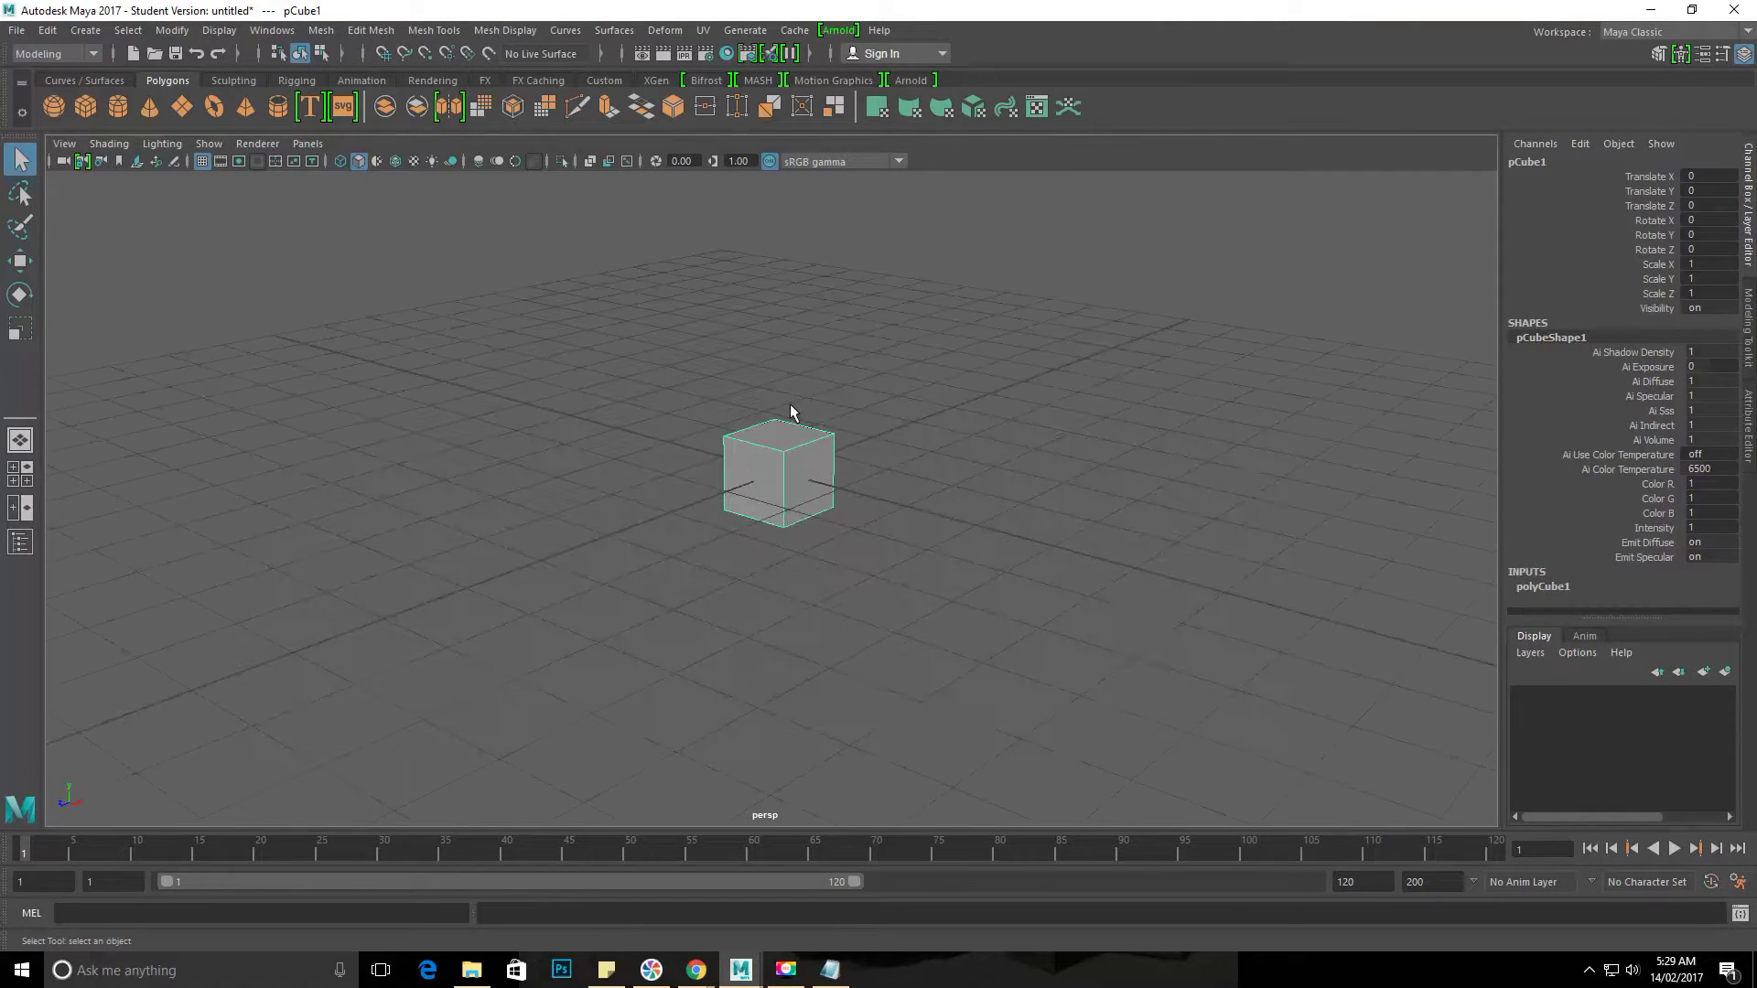
Step: Zoom in and out with the scroll wheel, then orbit to a raised view of the cube
scroll(788, 404, "down", 5)
scroll(789, 404, "up", 3)
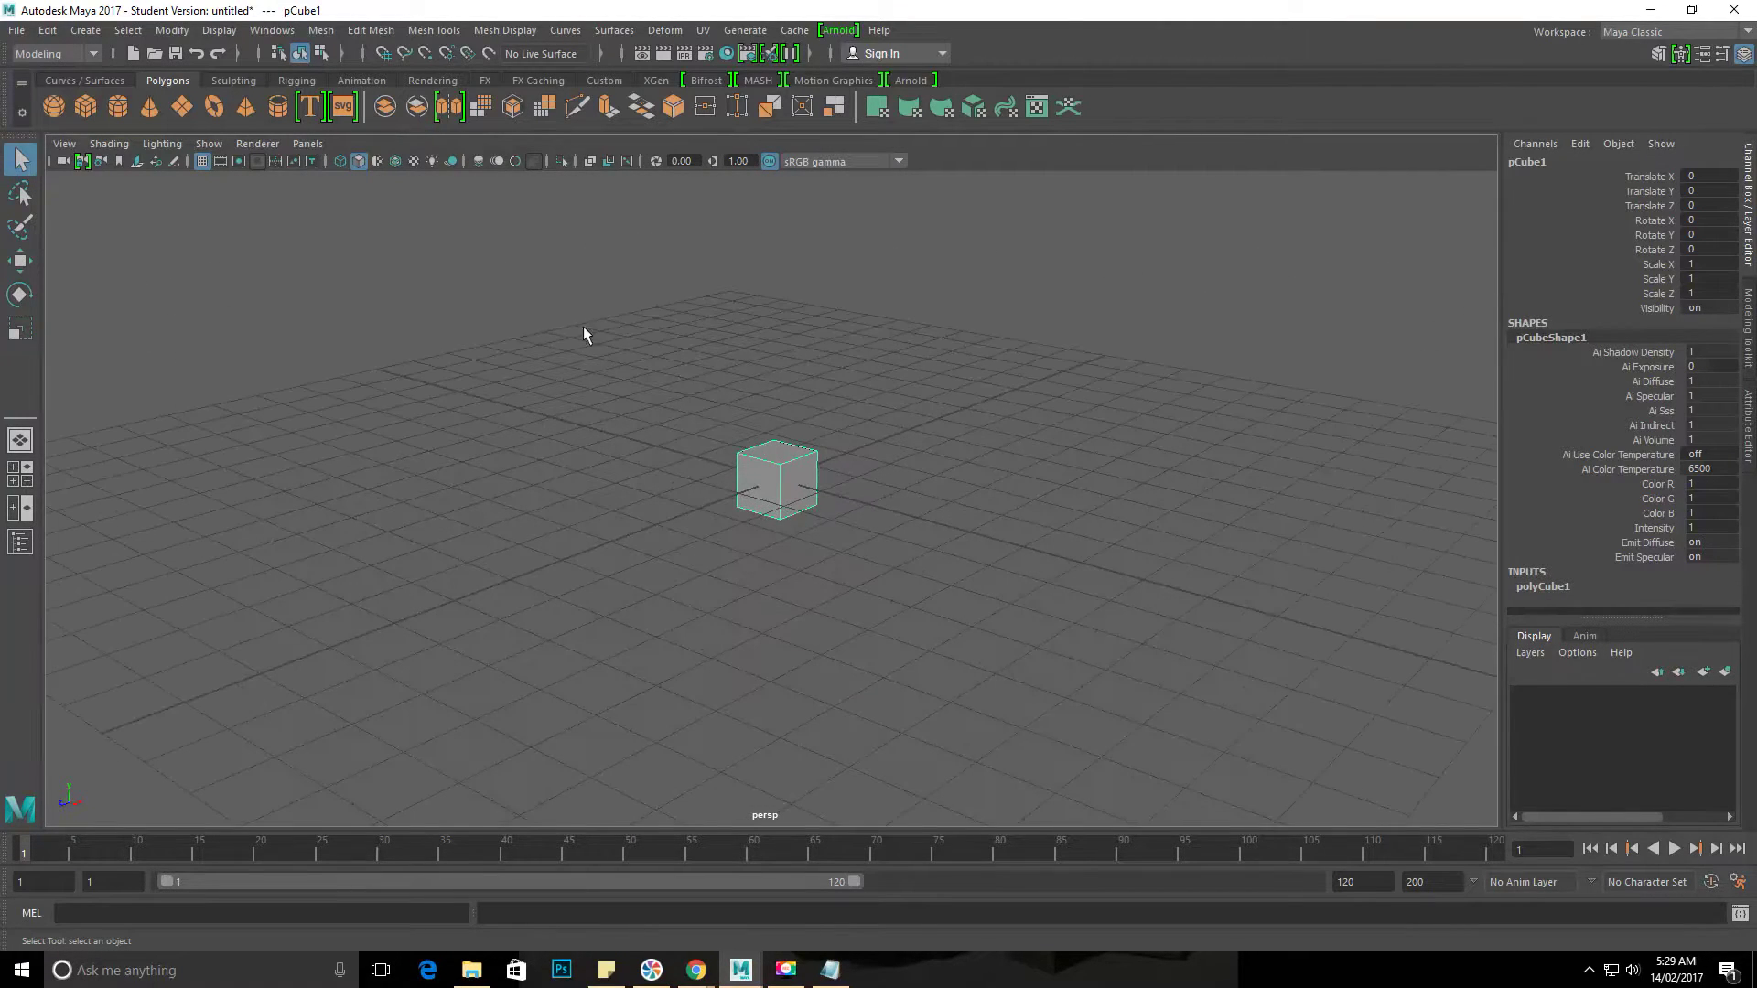
scroll(677, 529, "down", 4)
scroll(681, 529, "up", 5)
scroll(681, 529, "down", 5)
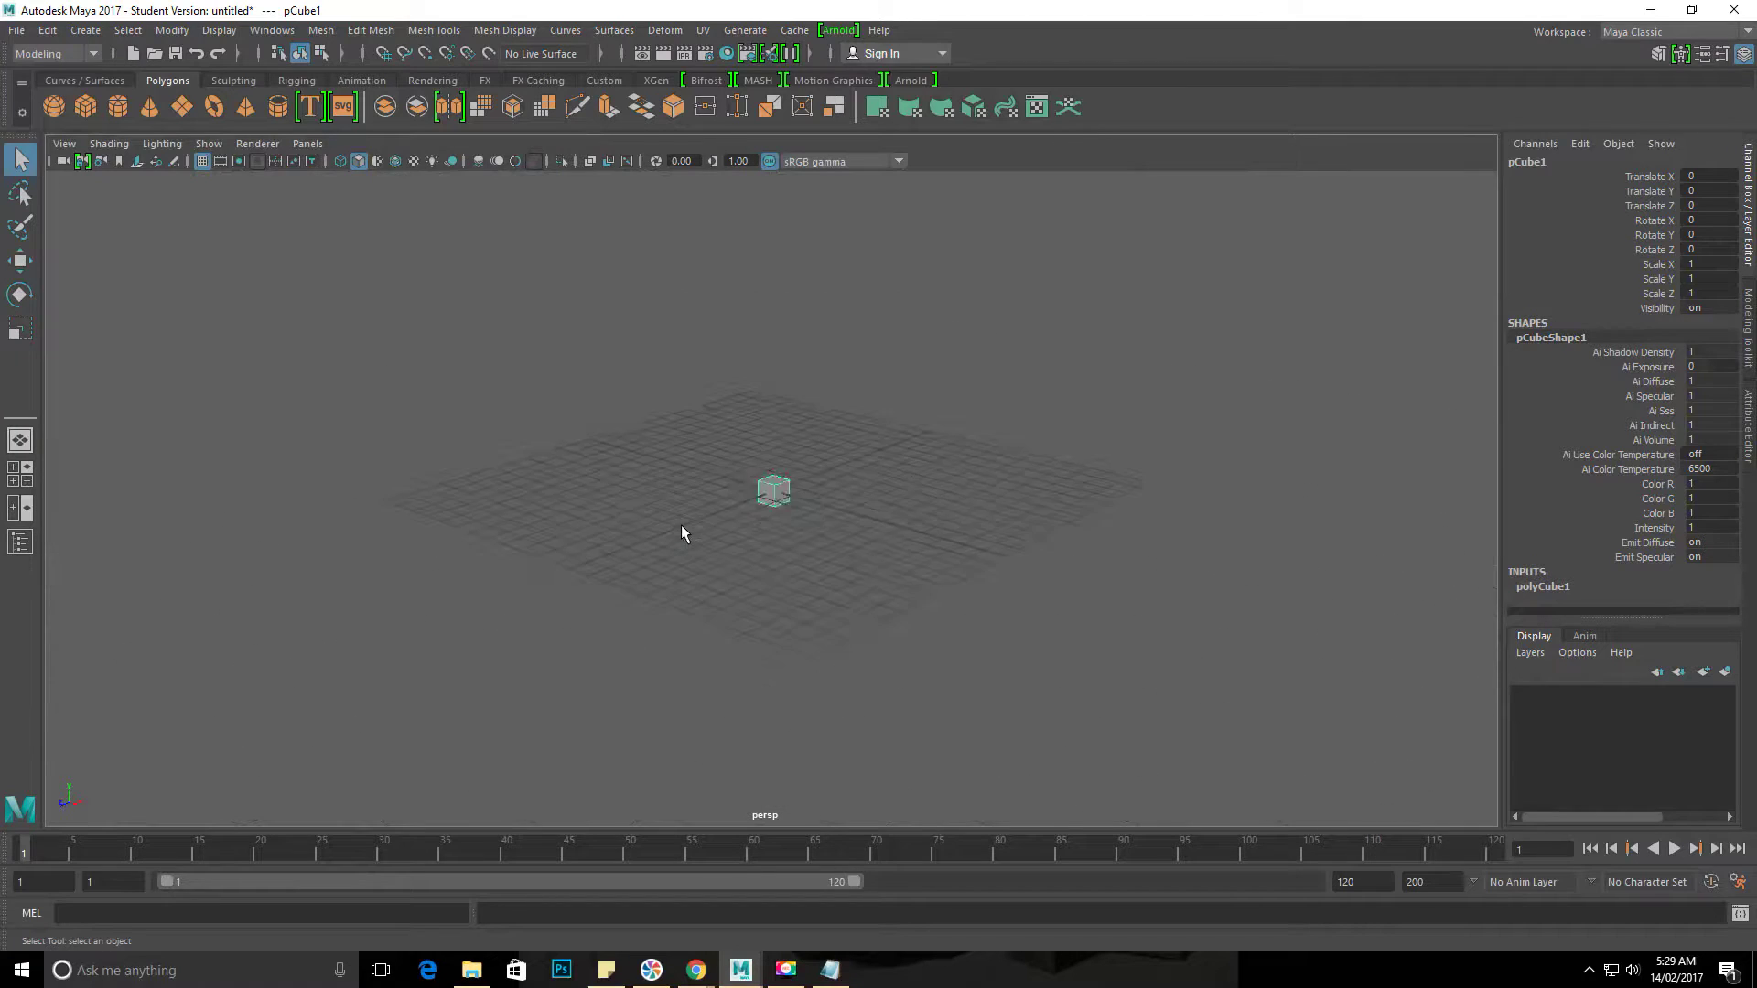
left_click_drag(681, 525, 802, 495, "alt")
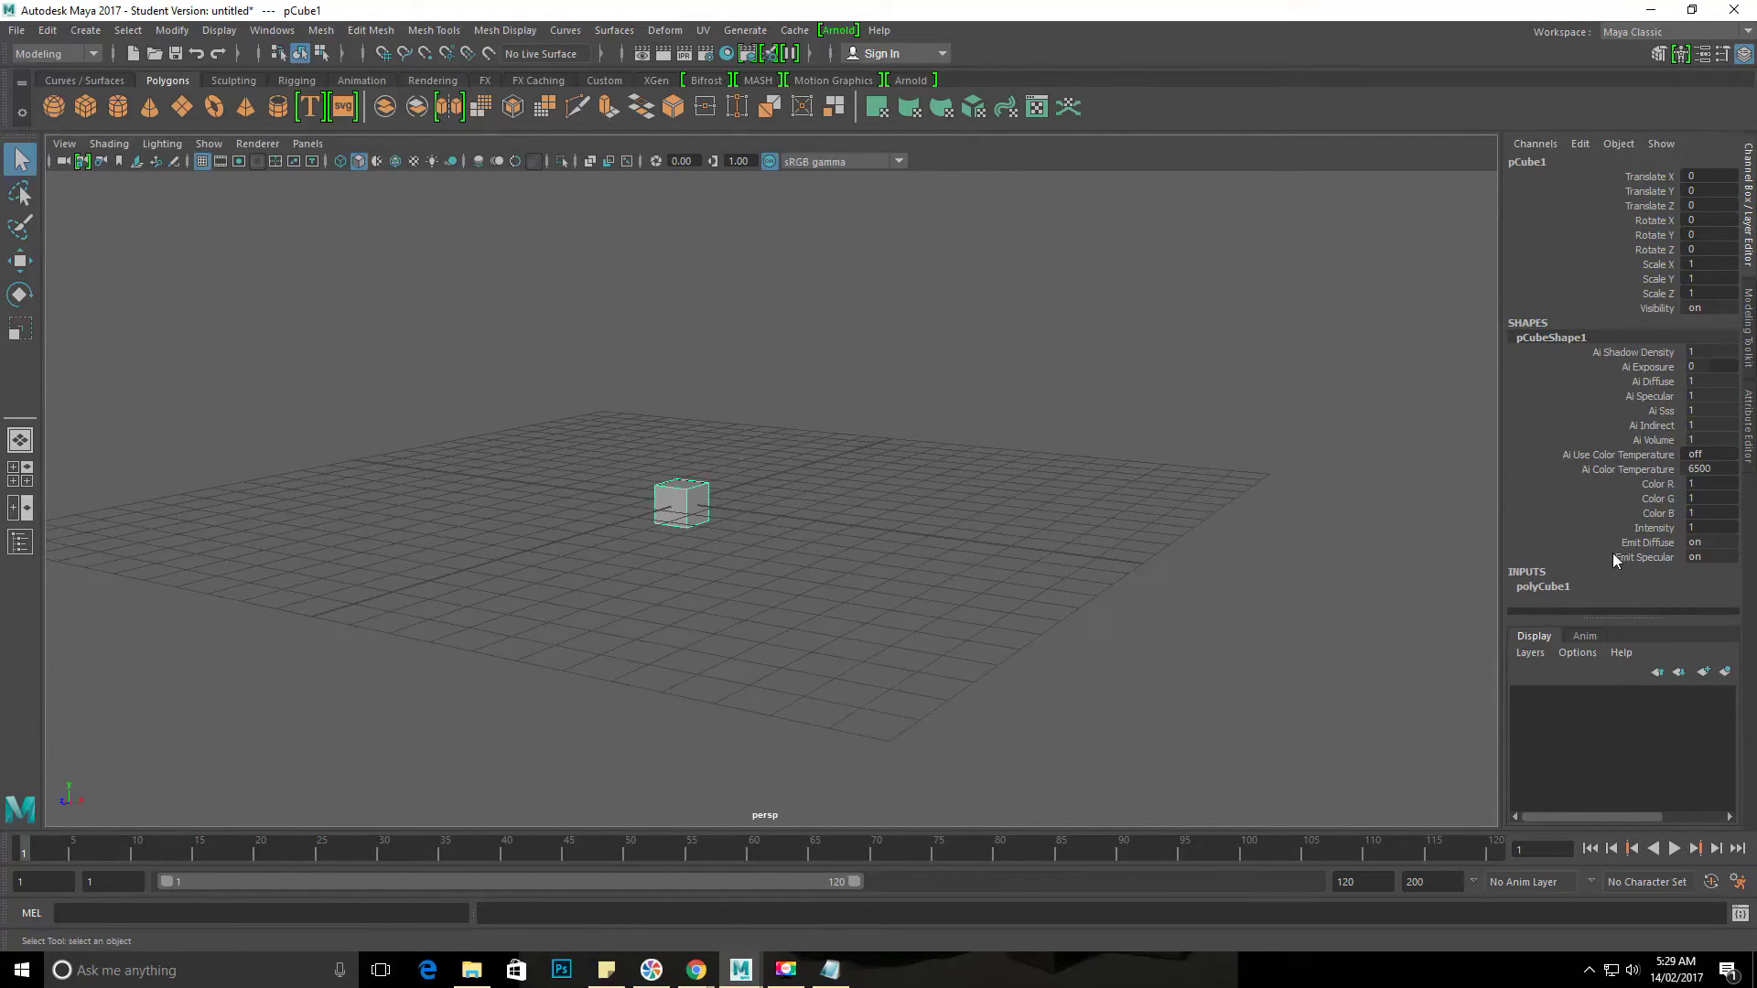